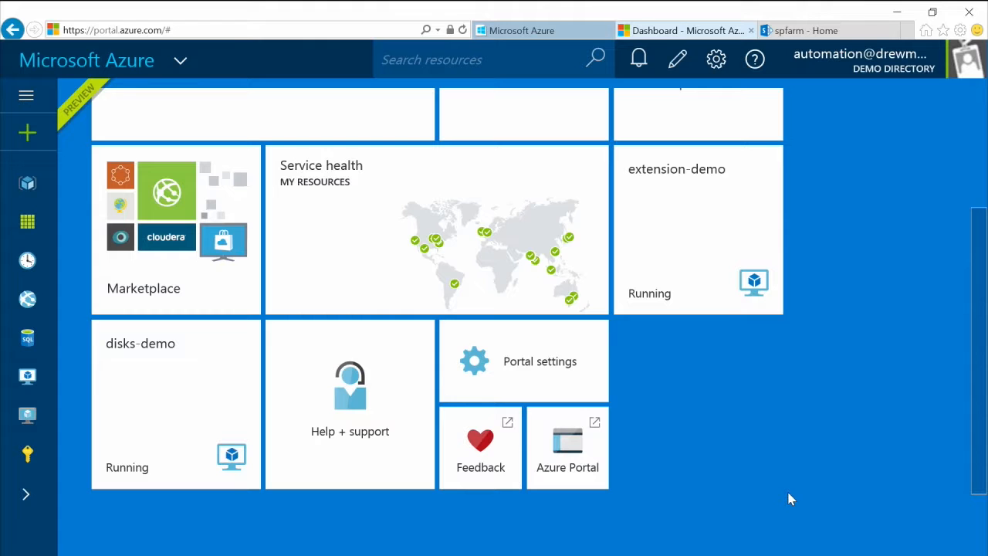
Step: Rearrange the Sharepoint-nonHA tile on the Azure dashboard
scroll(786, 498, up, 2)
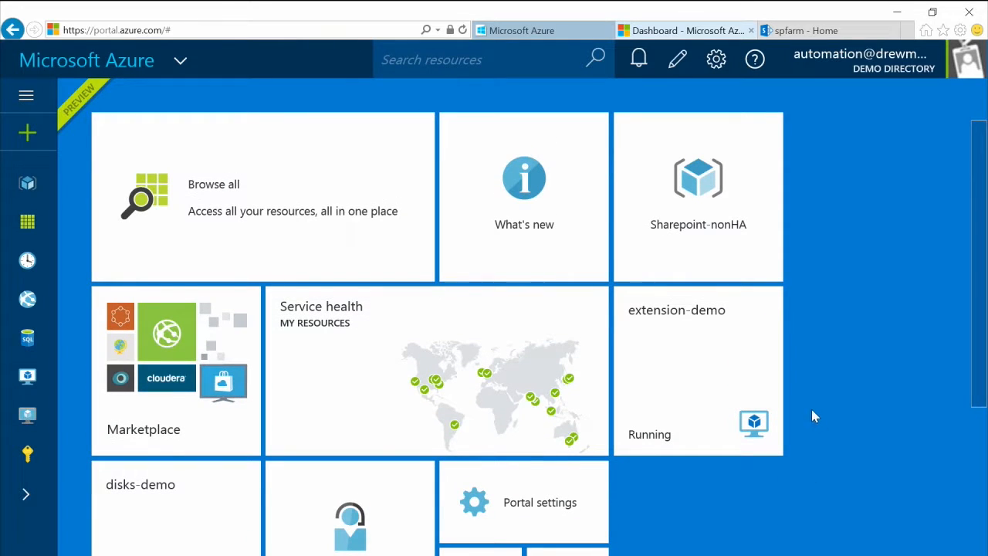
click(675, 62)
mouse_move(705, 229)
mouse_down()
mouse_move(829, 280)
mouse_move(719, 221)
mouse_move(689, 235)
mouse_up()
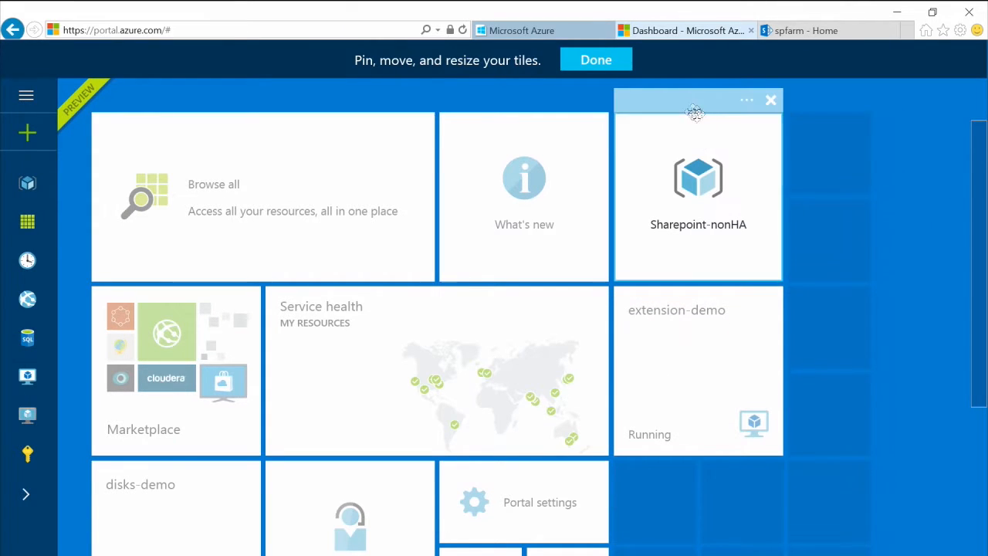
click(591, 63)
Step: Open disks-demo's Disks blade: 128 GB OS disk plus 200 GB and 1023 GB data disks
scroll(653, 392, down, 1)
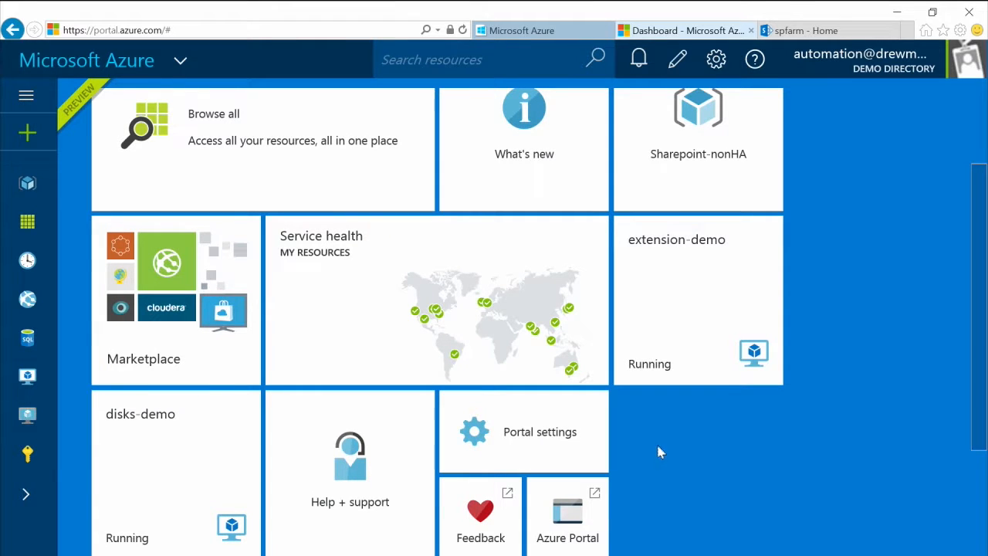
click(199, 457)
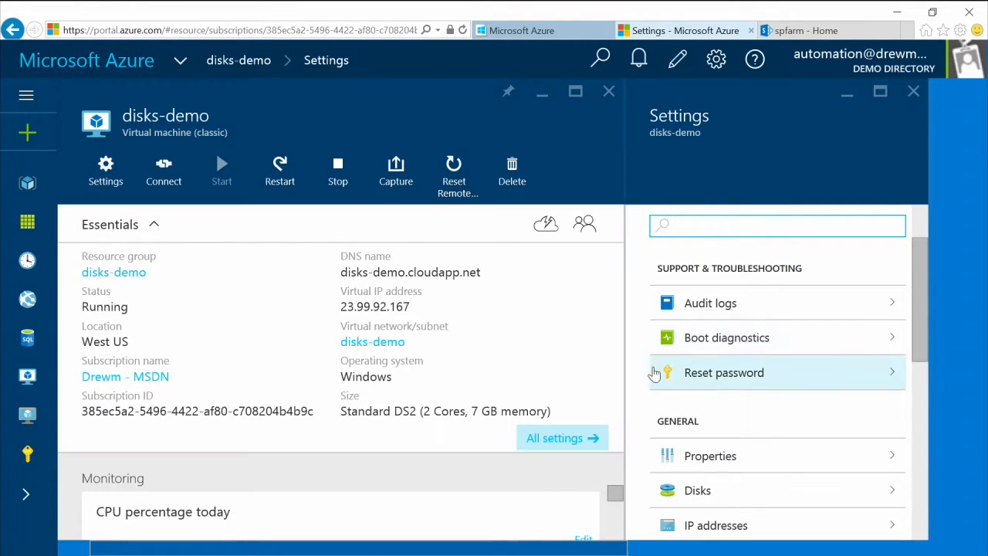
scroll(737, 457, down, 1)
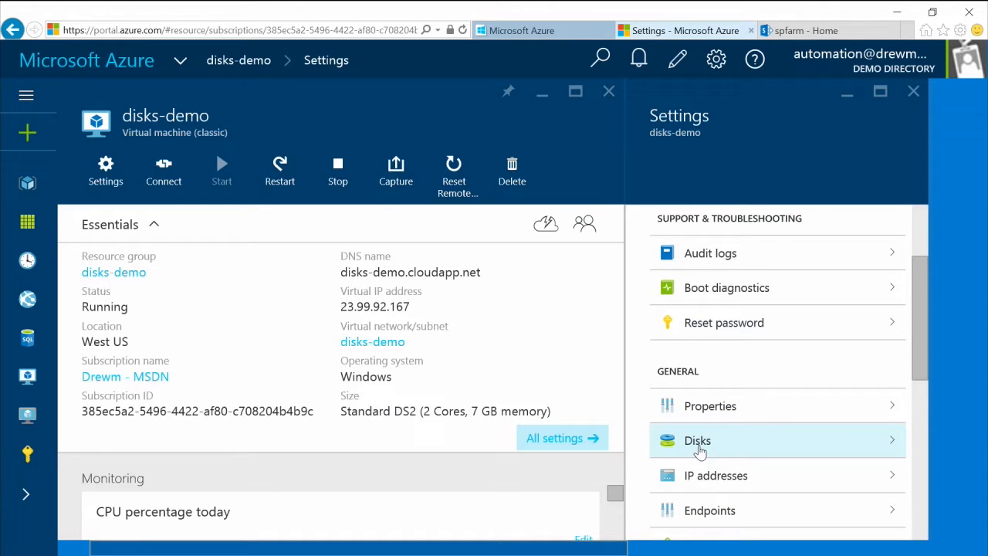
click(698, 446)
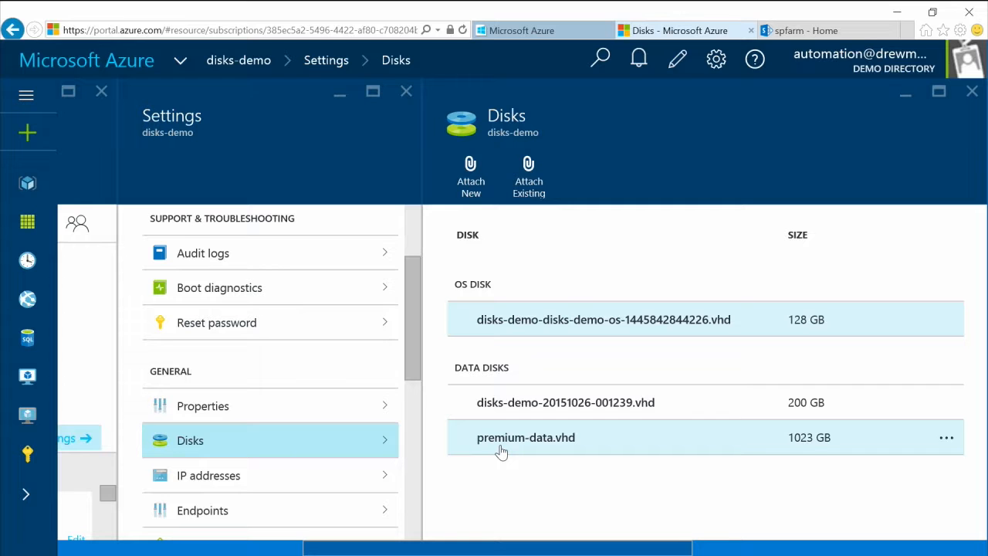
Step: In the VM's remote session, inspect partitions C:, D:, Standard F: (200 GB) and Premium G: (1023 GB)
mouse_move(338, 550)
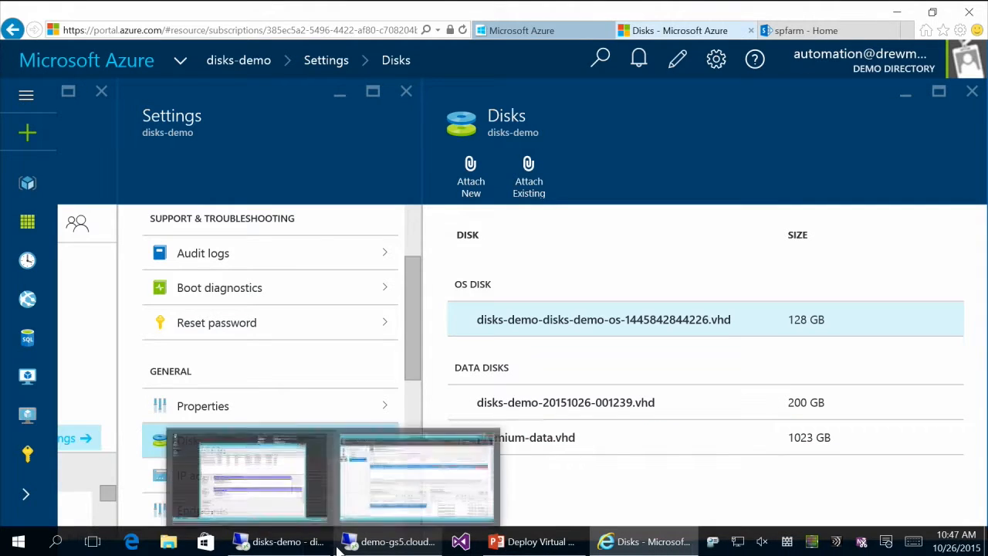
click(293, 540)
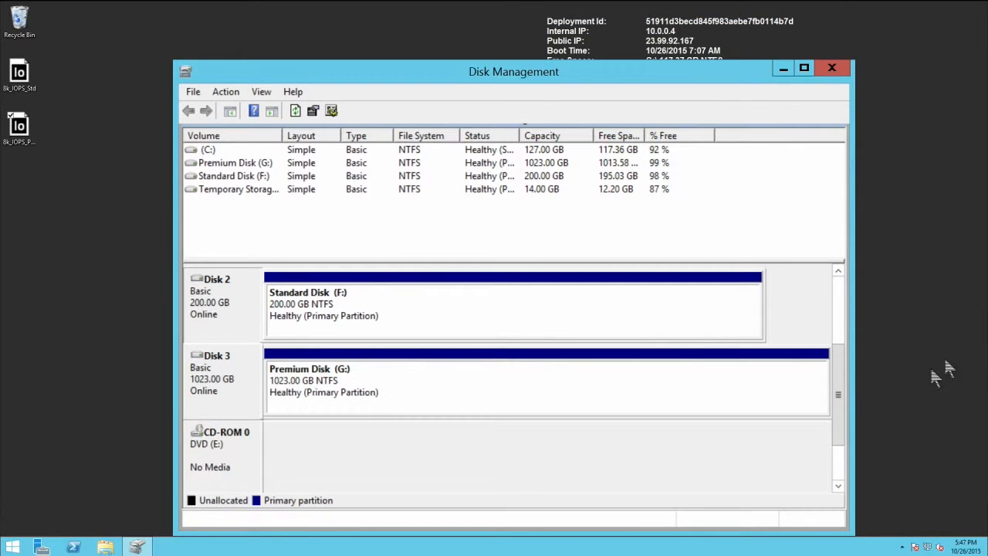
drag(838, 385, 838, 292)
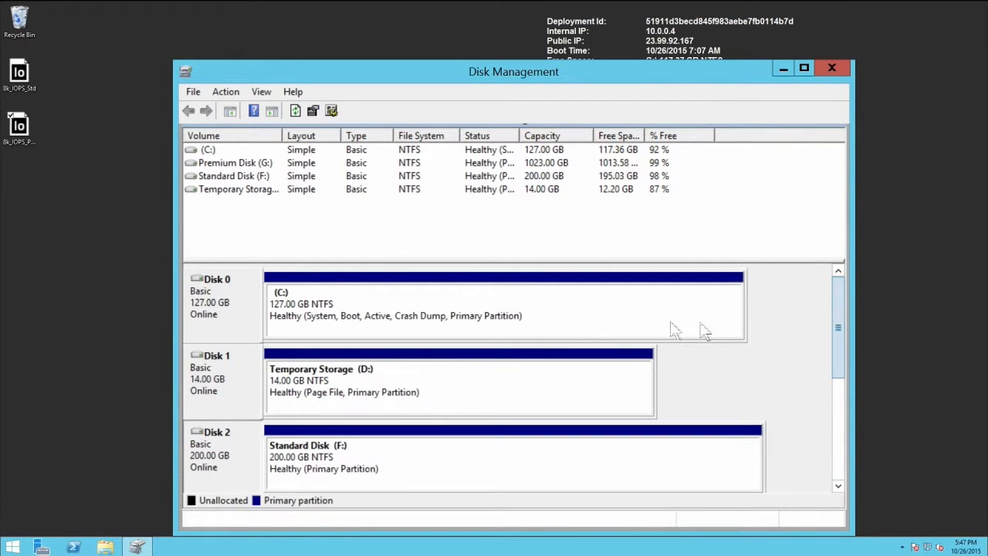
click(541, 318)
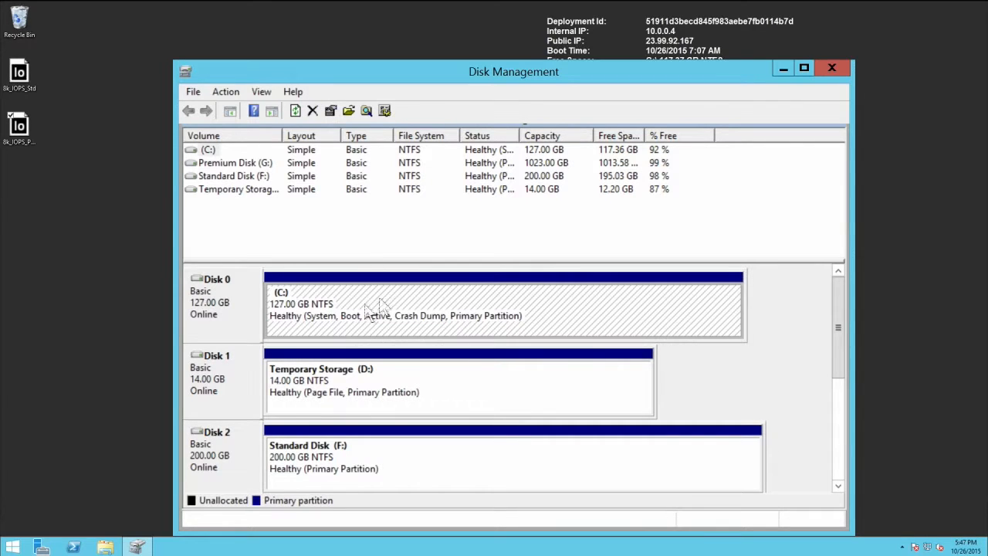
click(344, 392)
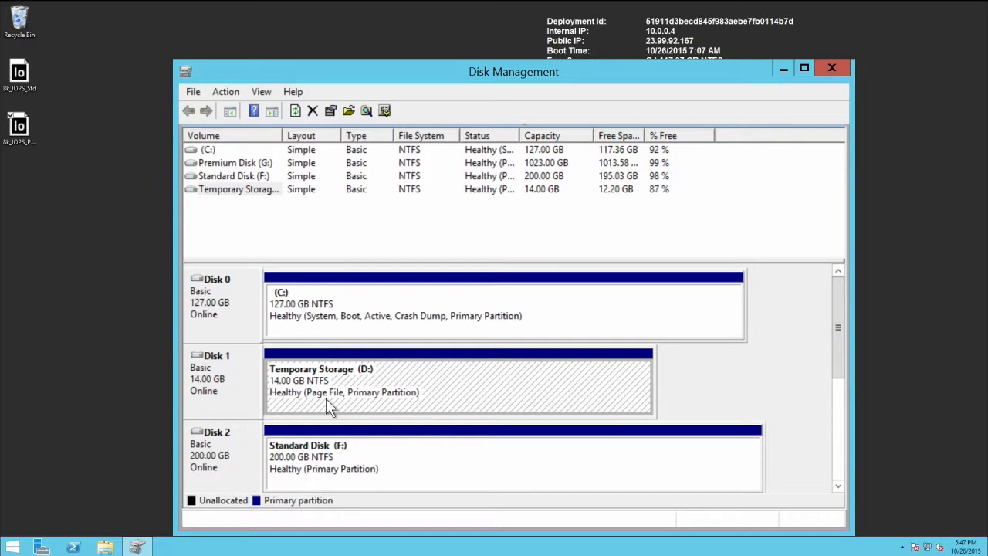
drag(840, 330, 838, 379)
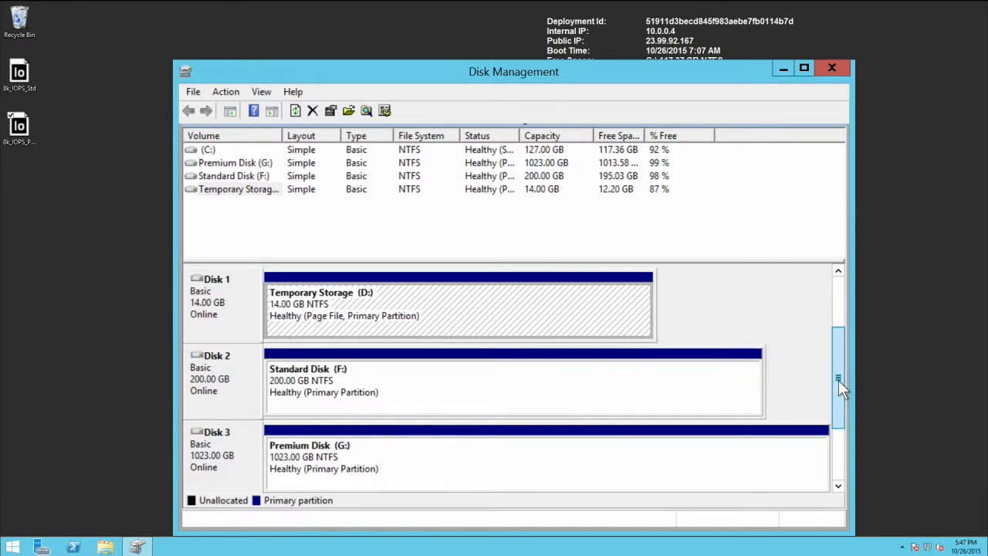
click(499, 396)
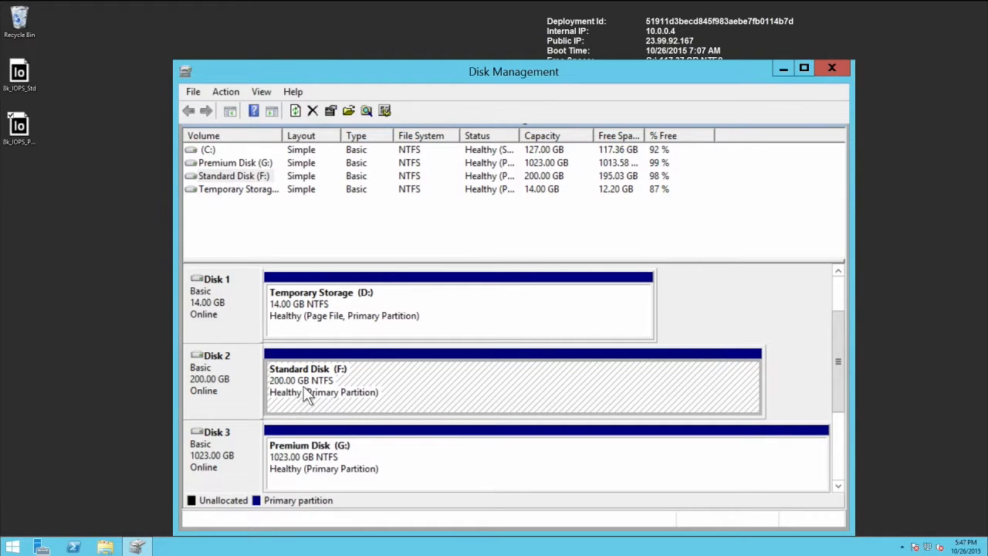
click(411, 465)
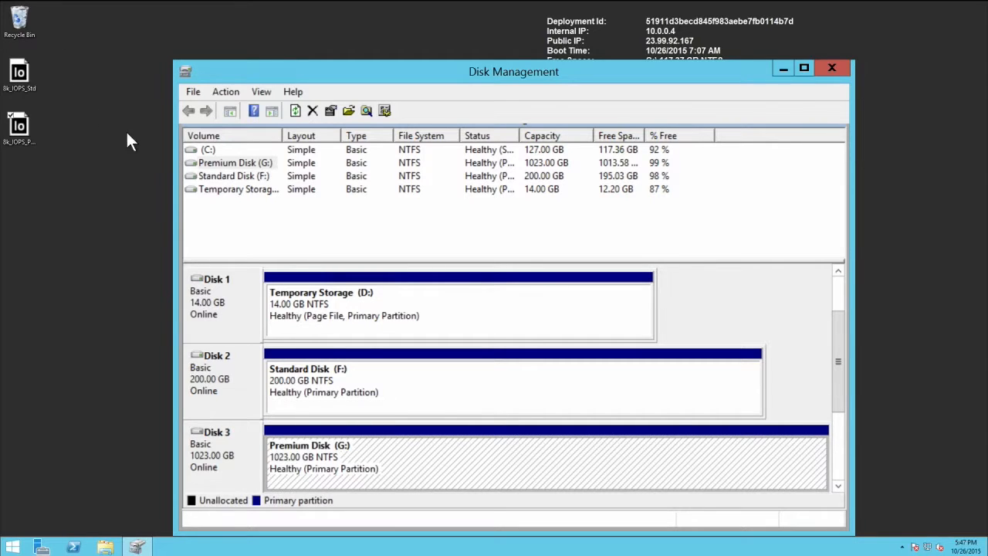
Step: Load the 8k_IOPS_Std test and review DISKS-DEMO's disk targets and access specifications
double_click(27, 87)
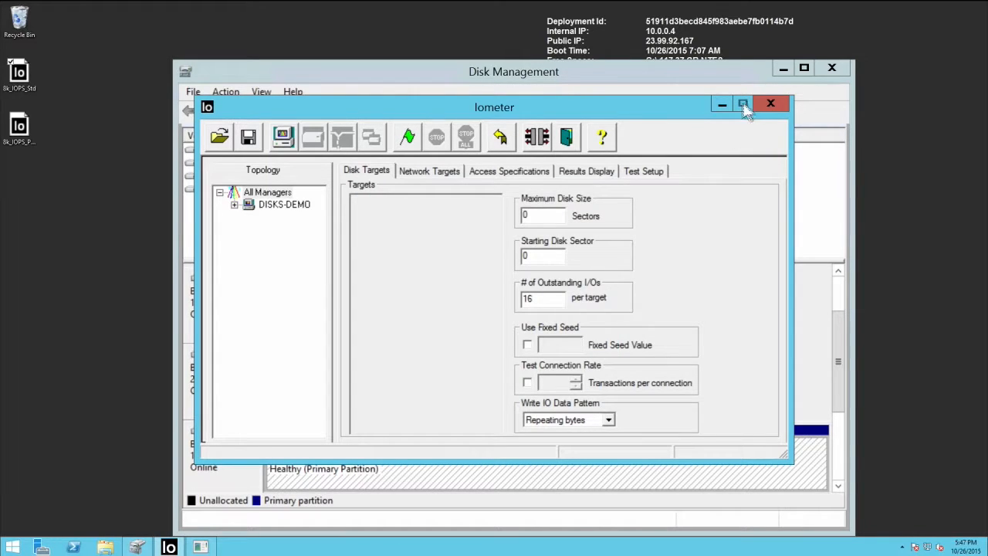
click(284, 206)
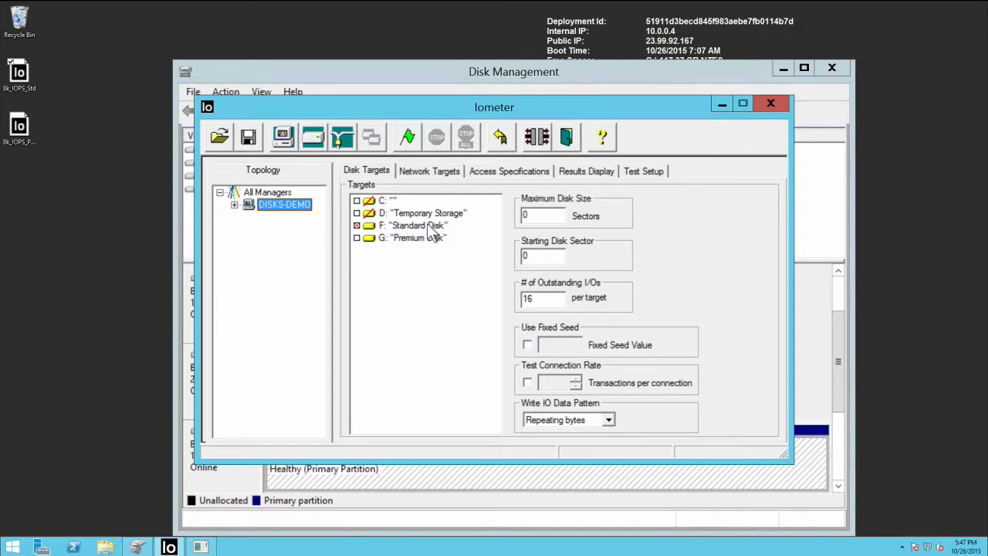
click(508, 170)
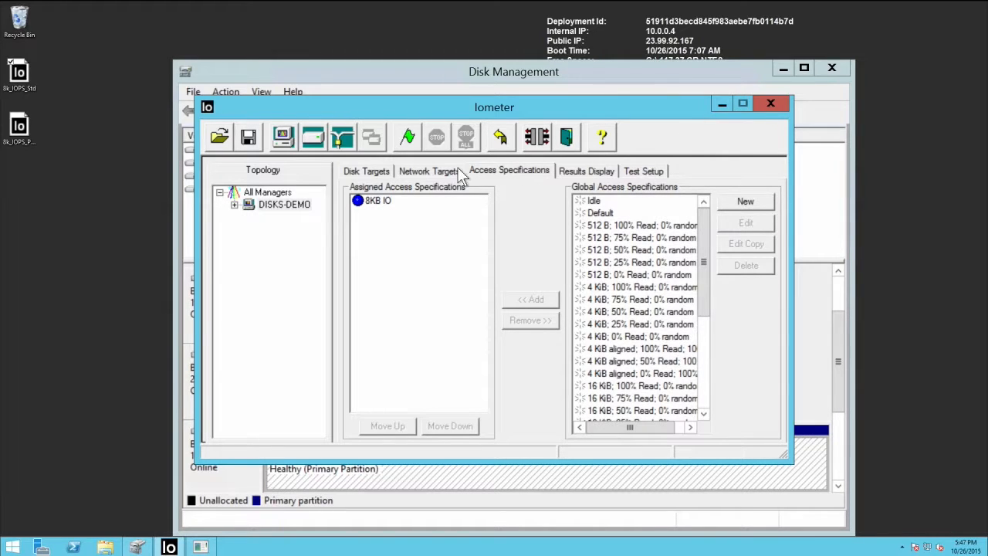
Step: Run the standard-disk test to about 494 I/Os per second, then close Iometer
click(412, 138)
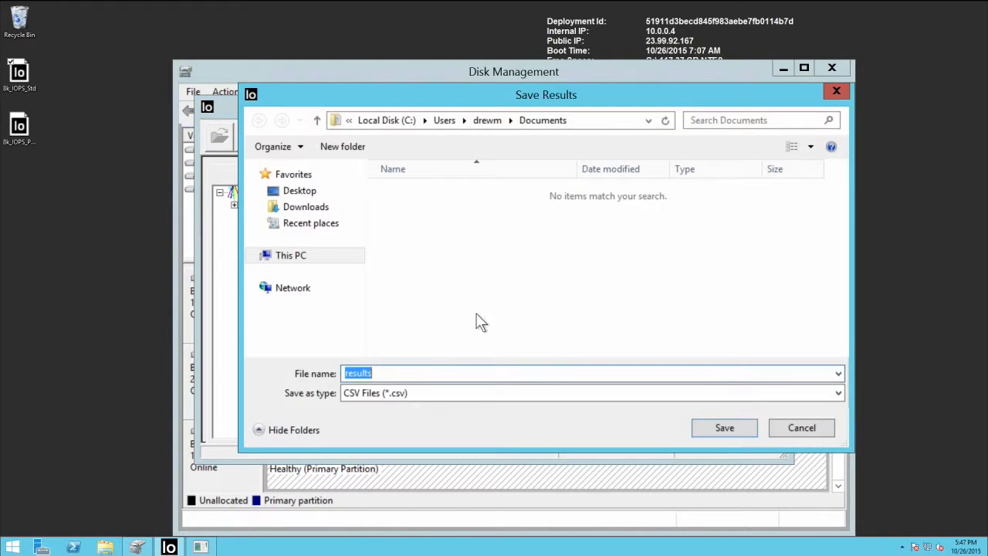
click(707, 424)
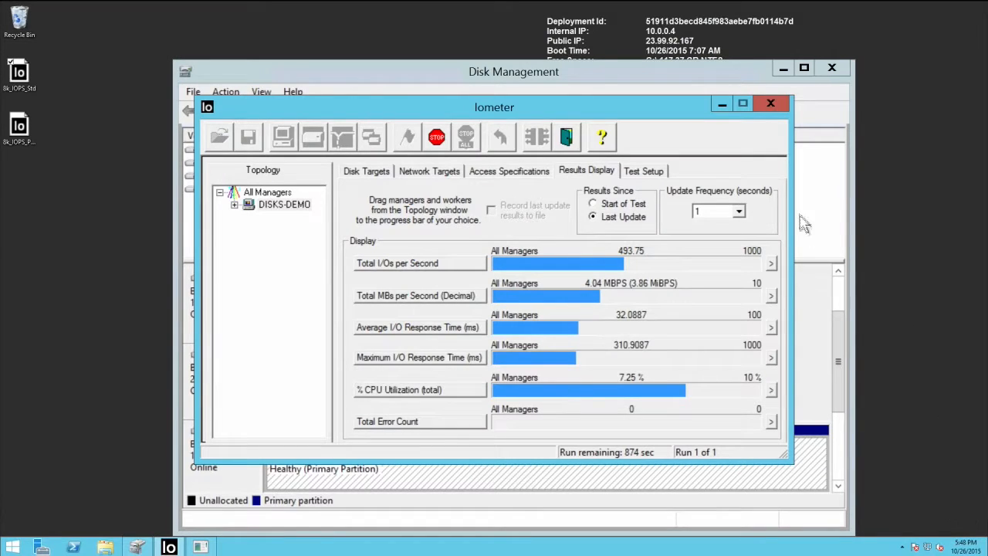
click(763, 102)
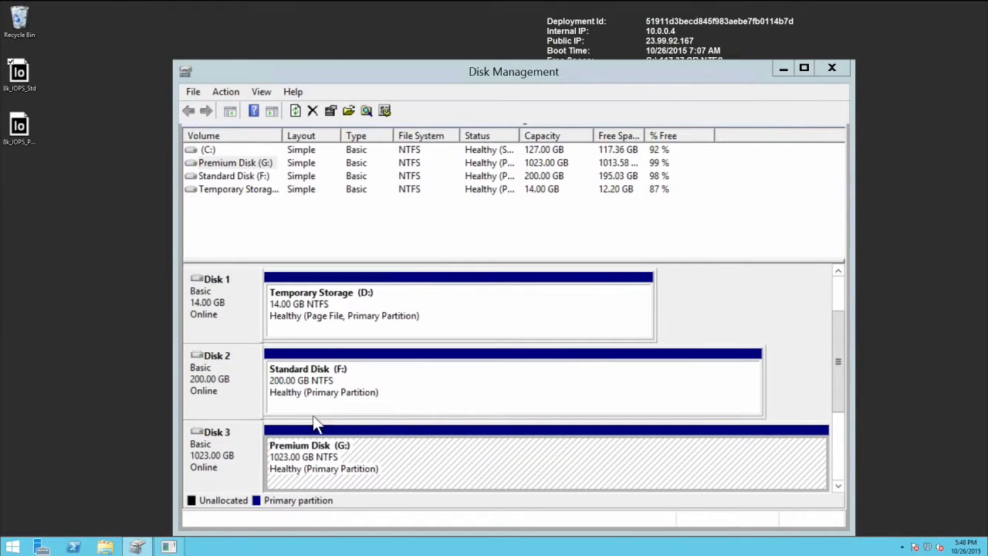
Step: Run the 8k_IOPS_Prem test on DISKS-DEMO, reaching about 5,070 I/Os per second at 3.19 ms
double_click(21, 134)
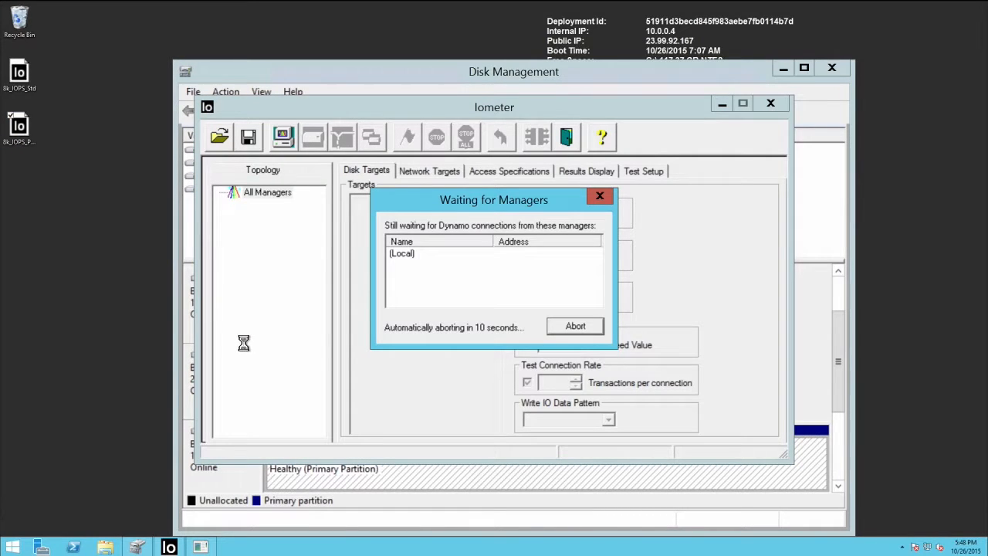
click(294, 208)
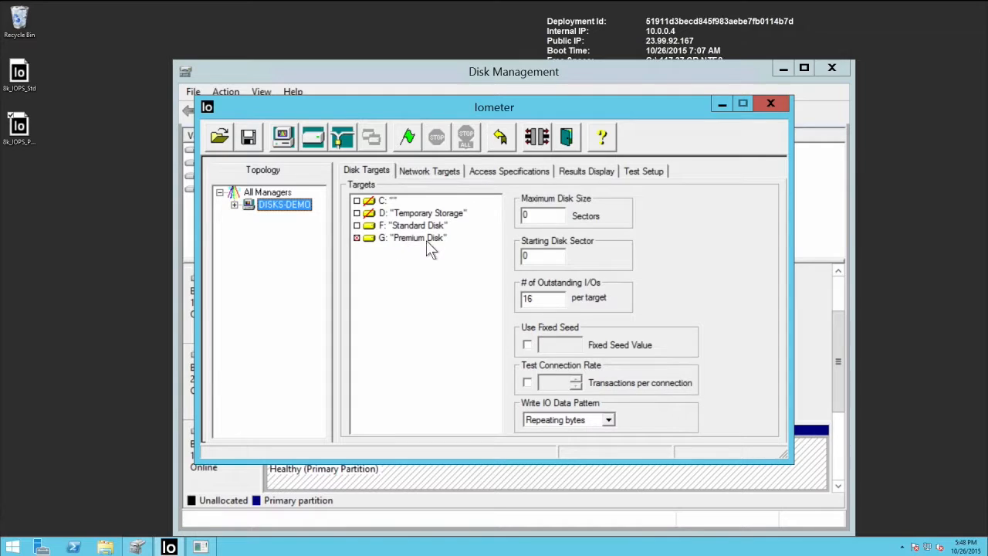
click(409, 135)
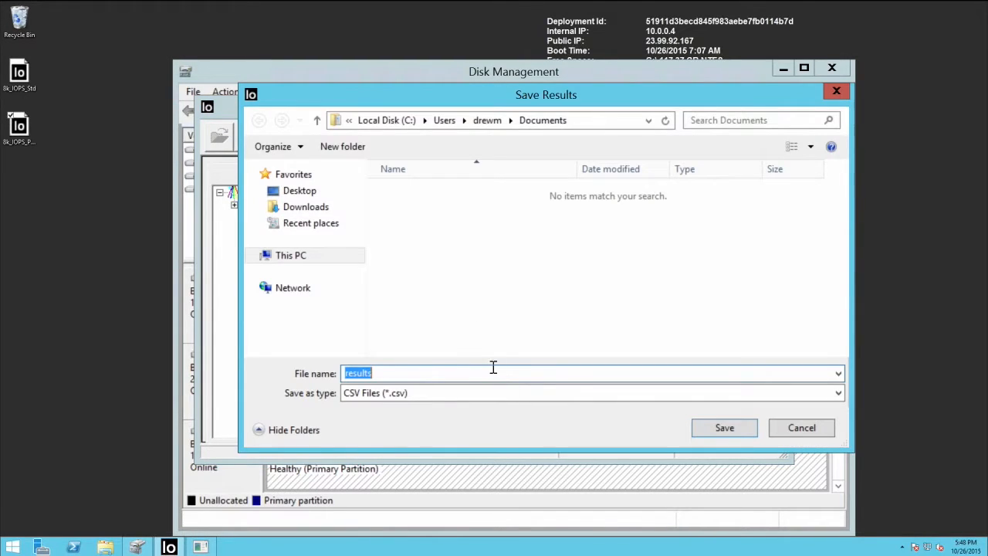
key(Return)
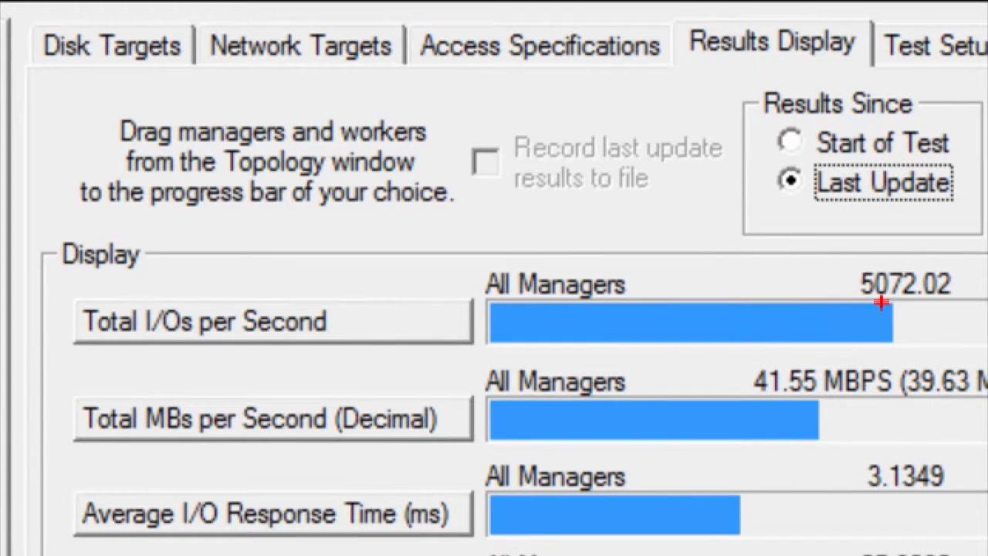
mouse_move(817, 247)
mouse_down()
mouse_move(965, 355)
mouse_move(966, 337)
mouse_up()
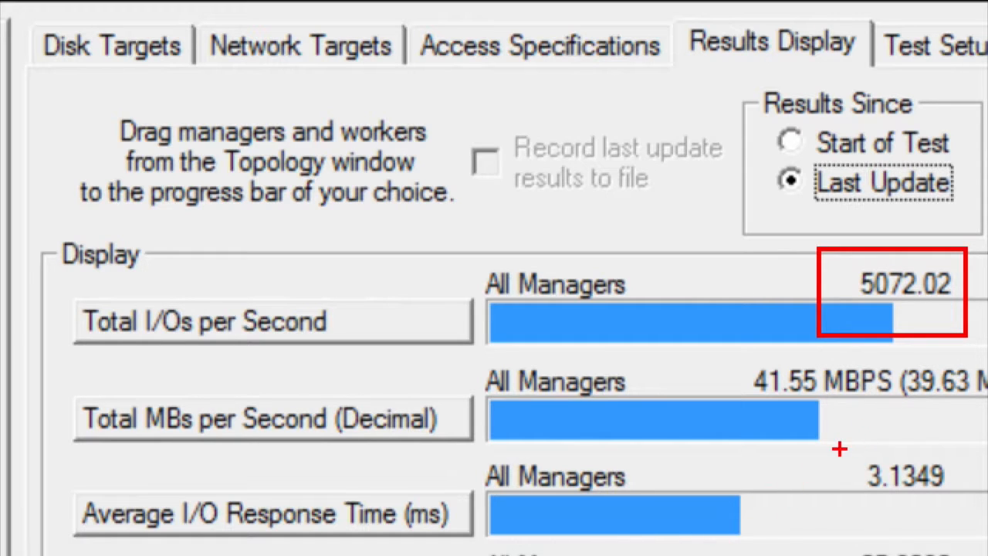
drag(833, 452, 986, 500)
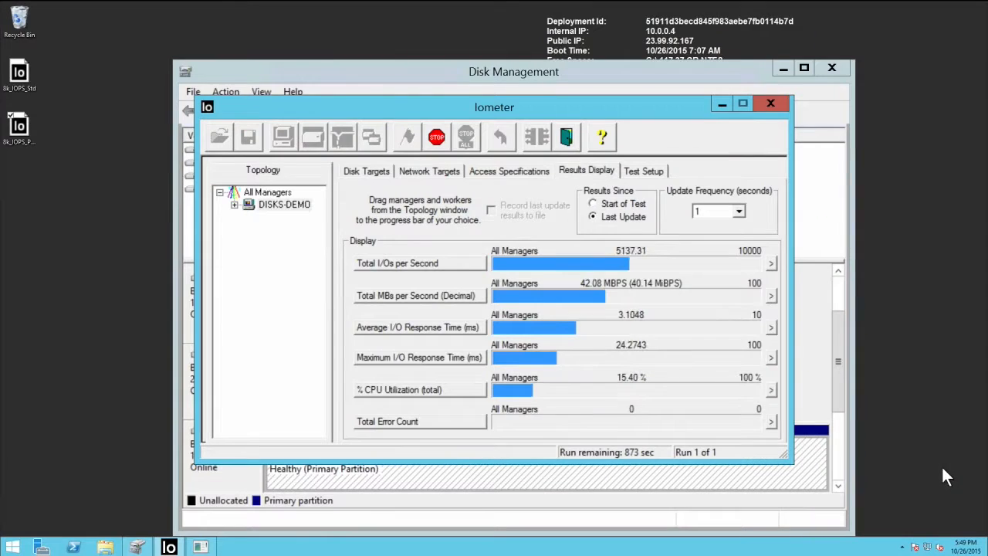
mouse_move(535, 3)
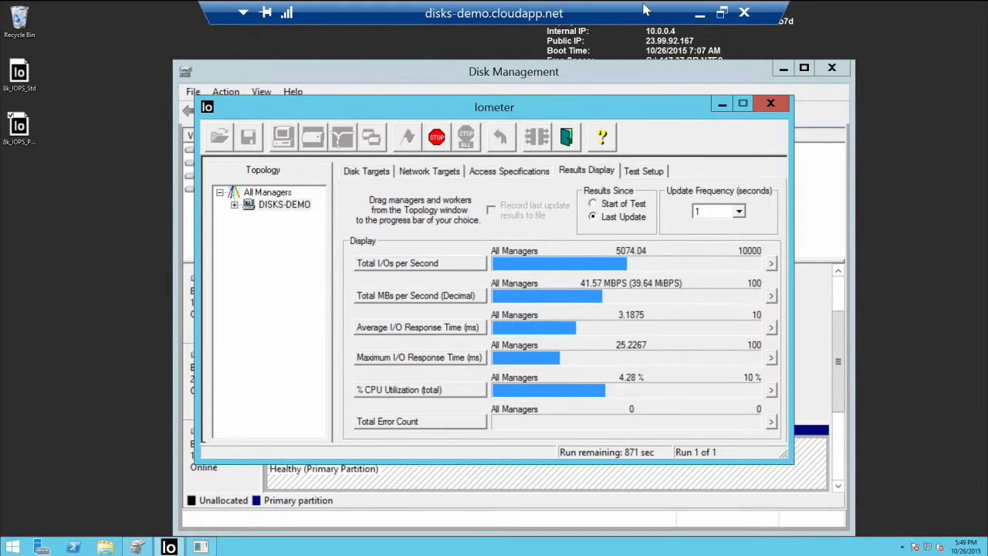
Step: Switch to the demo-gs5 session and review the 20.0 TB PremiumStorage pool of 1,022 GB disks
click(693, 13)
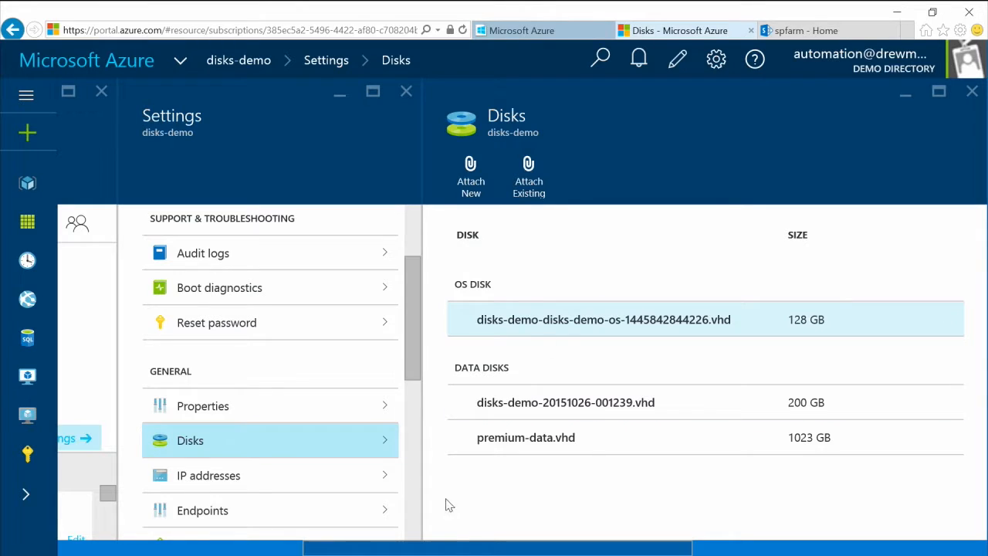
click(361, 543)
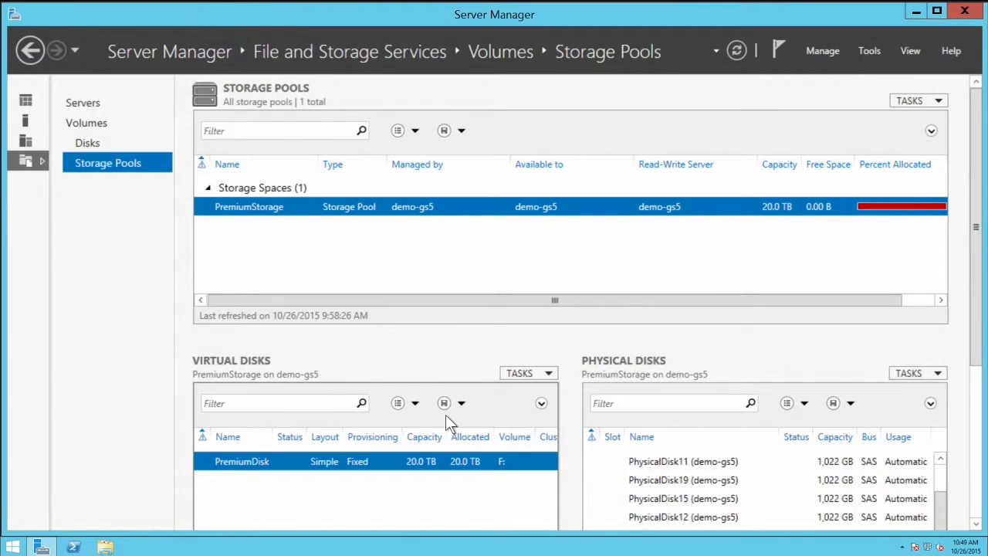
click(942, 485)
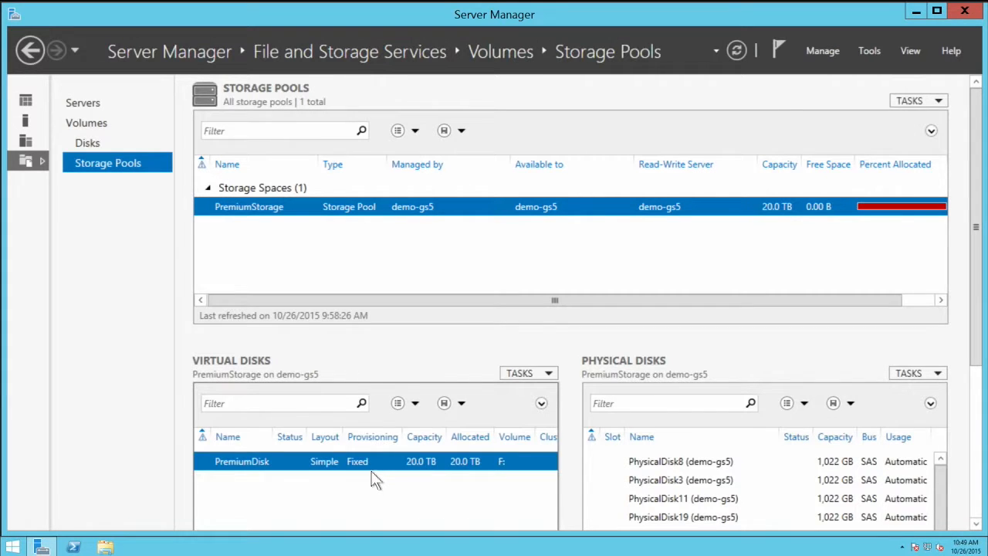
click(916, 12)
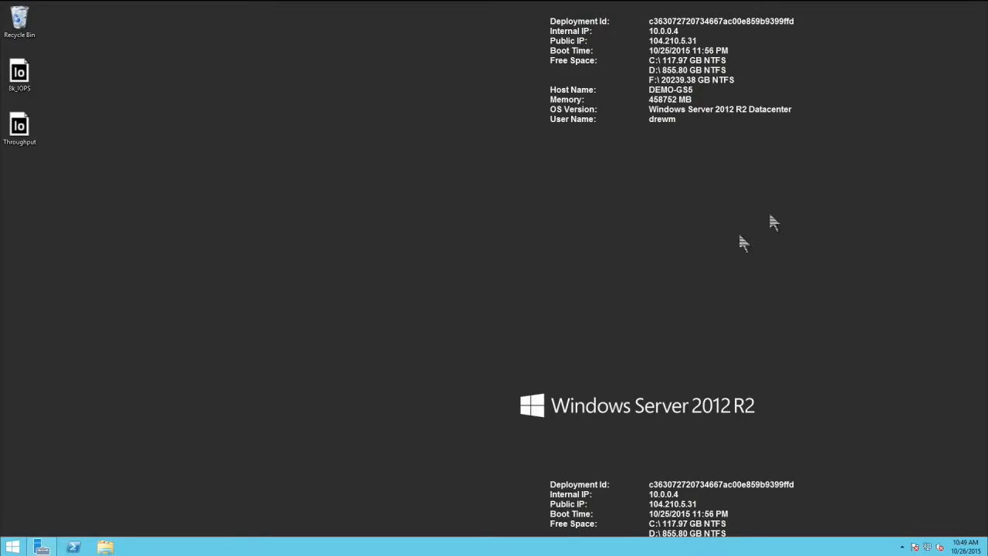
Step: Run the 8k_IOPS test on the striped pool, about 91,600 IOPS at 750 MBPS, then minimize the session
double_click(23, 81)
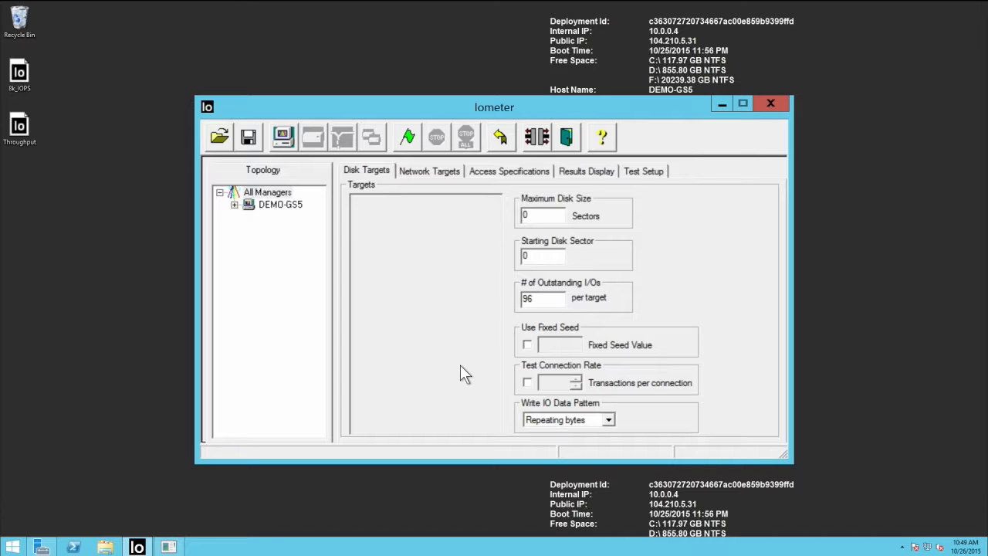
click(408, 134)
key(Return)
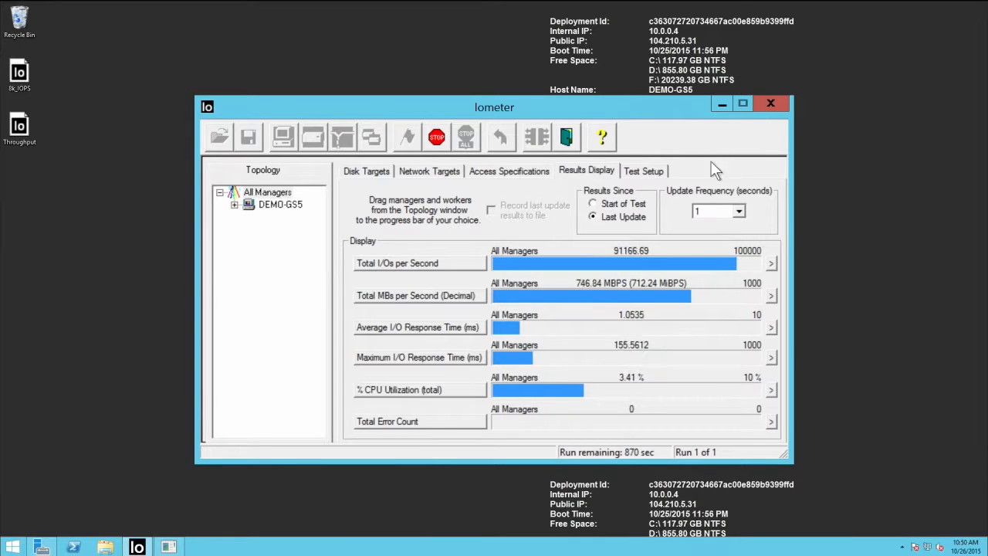
mouse_move(627, 2)
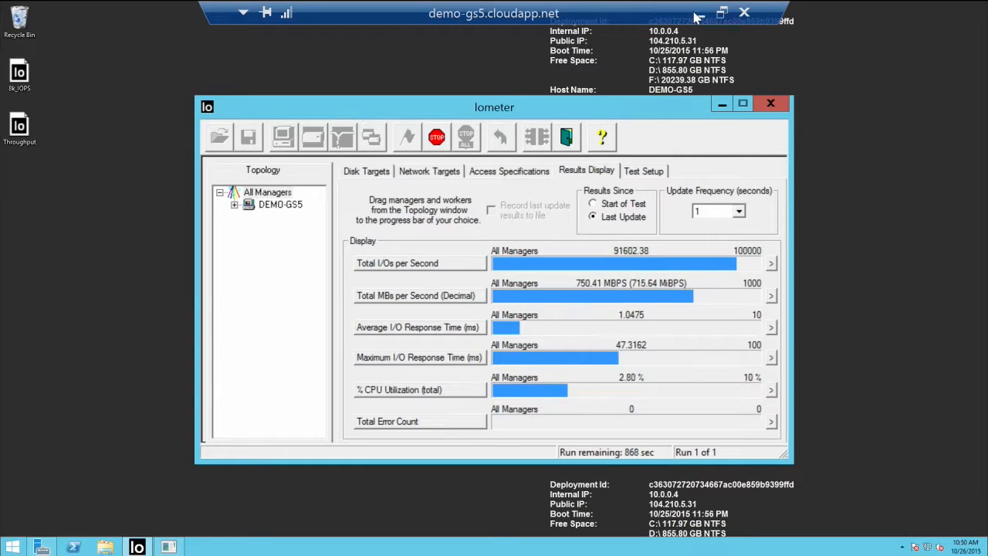
click(695, 13)
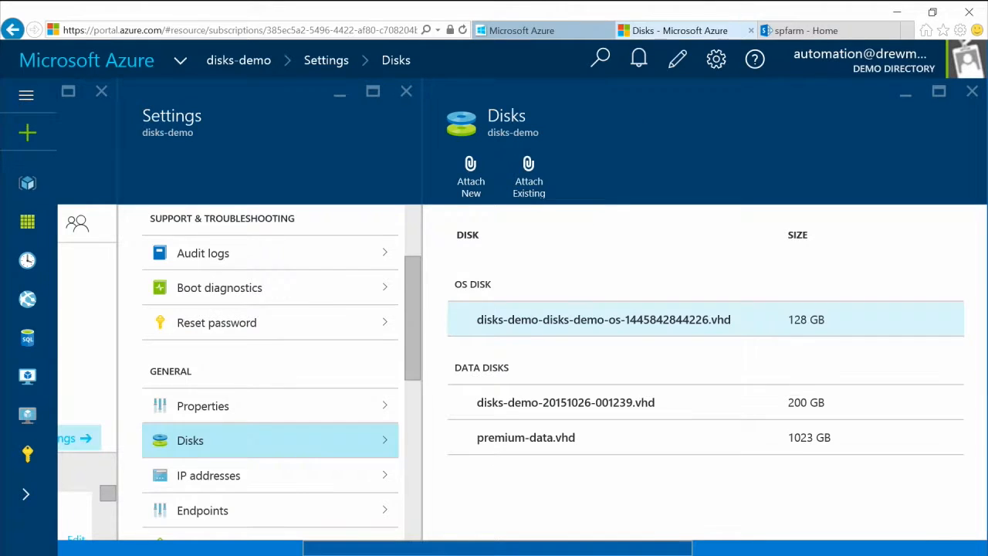
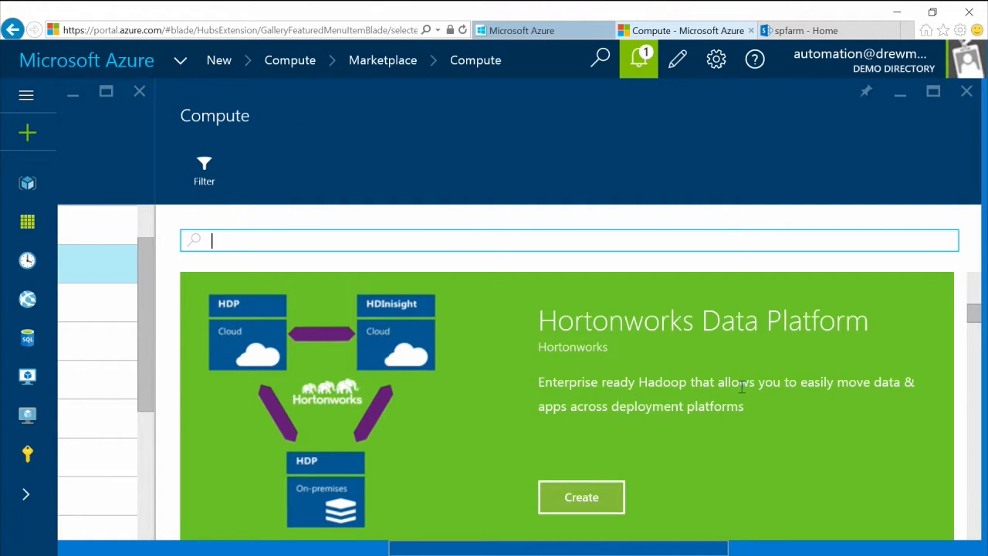
Step: Browse the full Azure Certified offerings list, loading more entries, then close it
drag(974, 316, 975, 335)
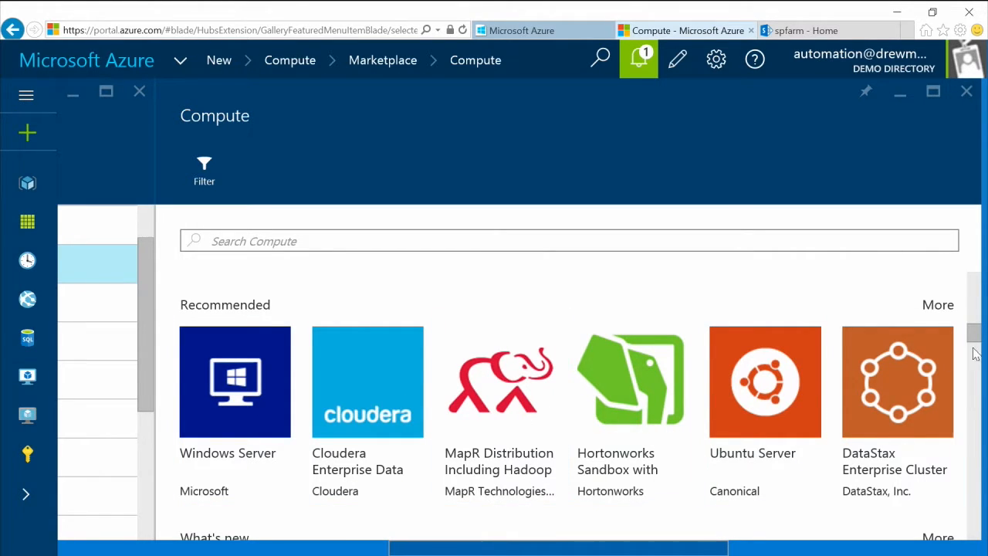
drag(972, 335, 975, 375)
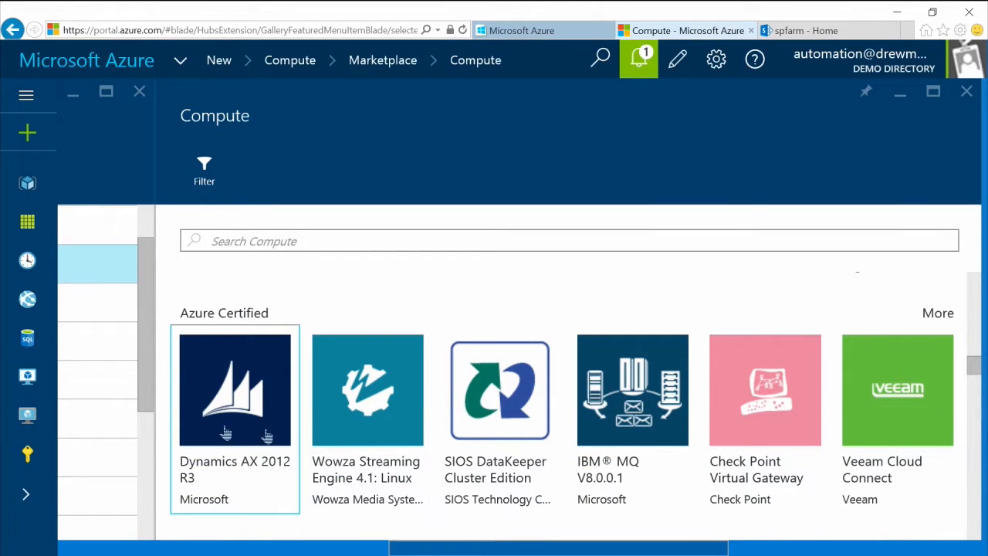
click(936, 313)
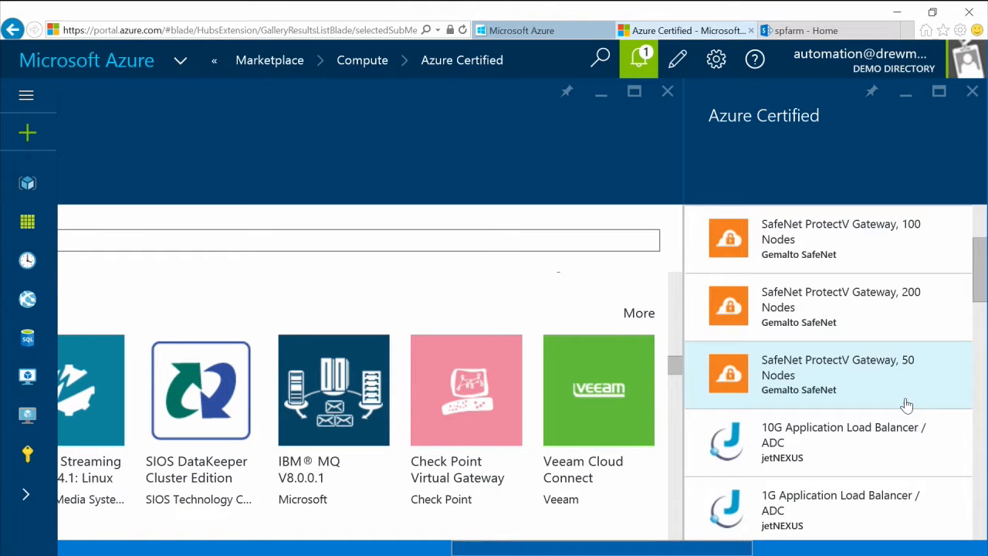
drag(985, 277, 987, 483)
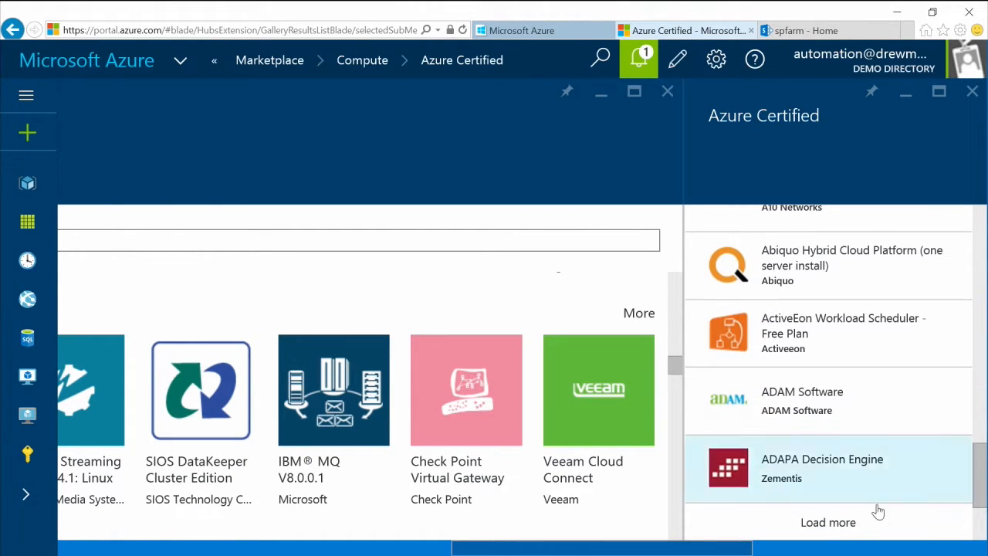
click(829, 525)
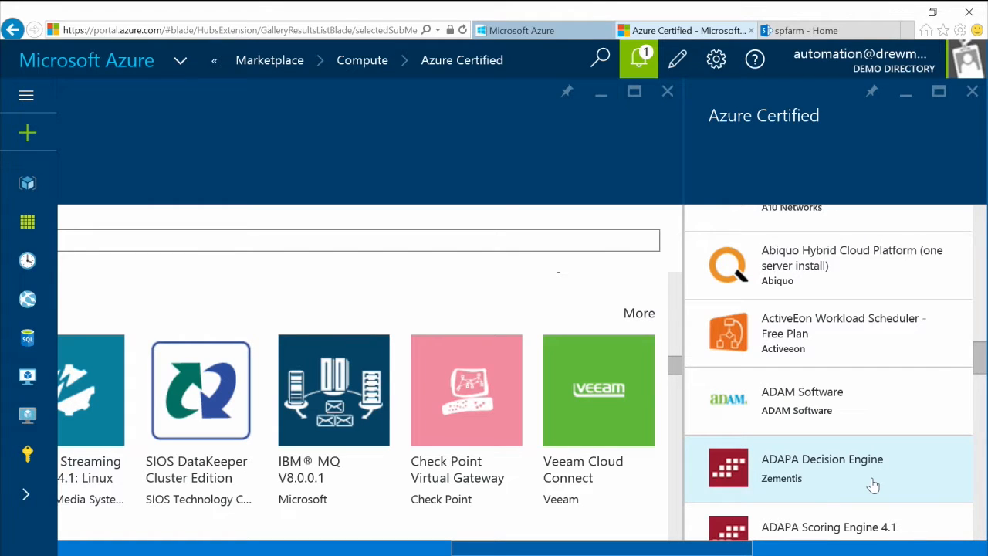
drag(983, 352, 972, 467)
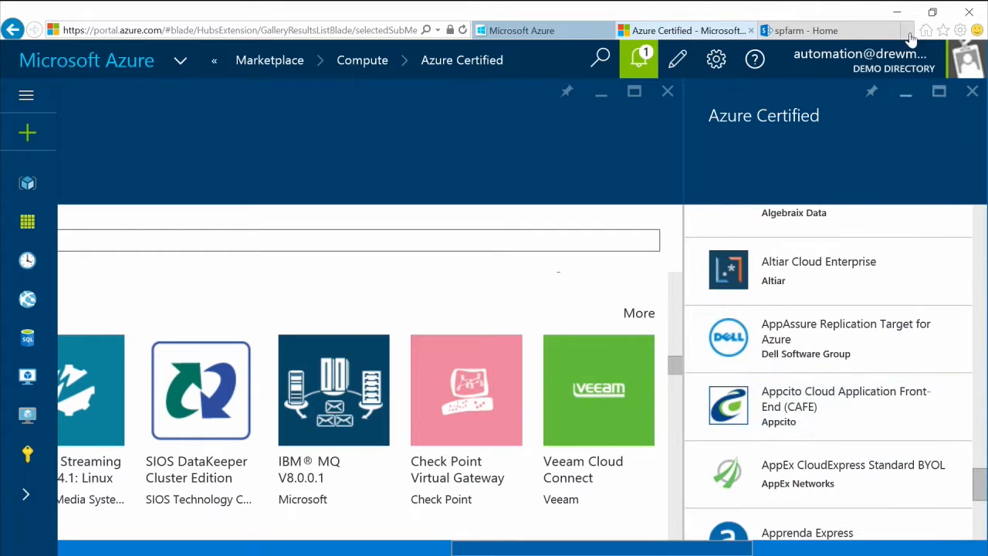
click(971, 91)
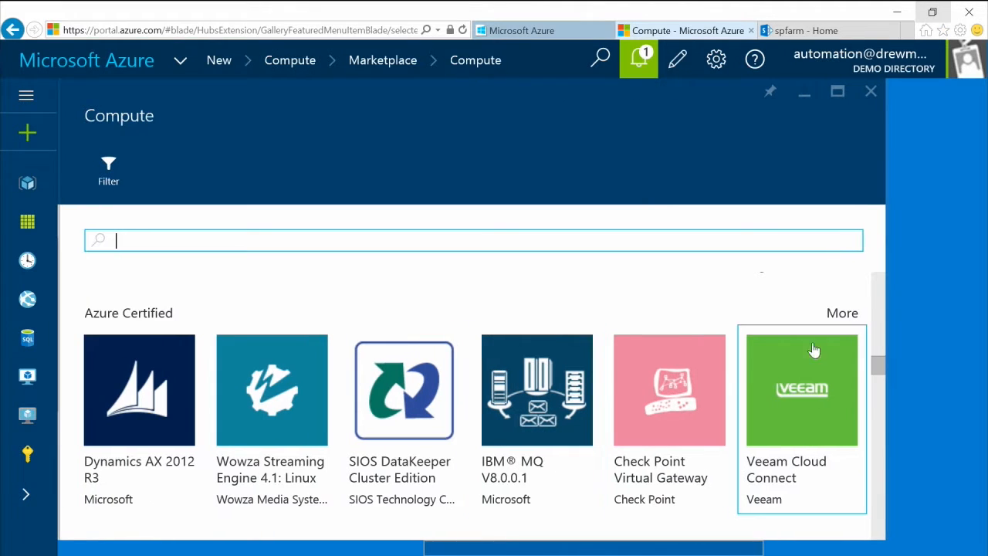
Step: Search the Compute marketplace offerings for 'sharepoint'
drag(881, 364, 876, 311)
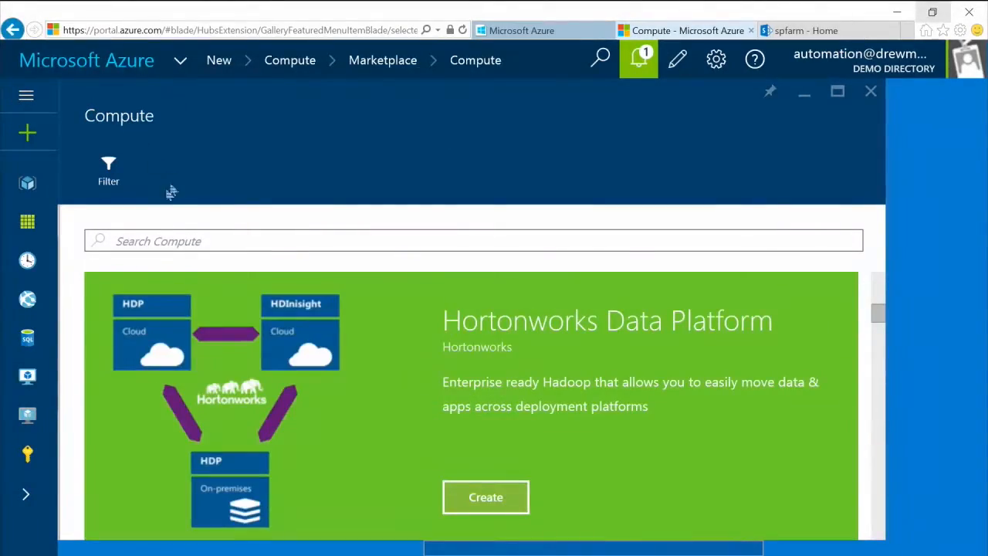
click(161, 241)
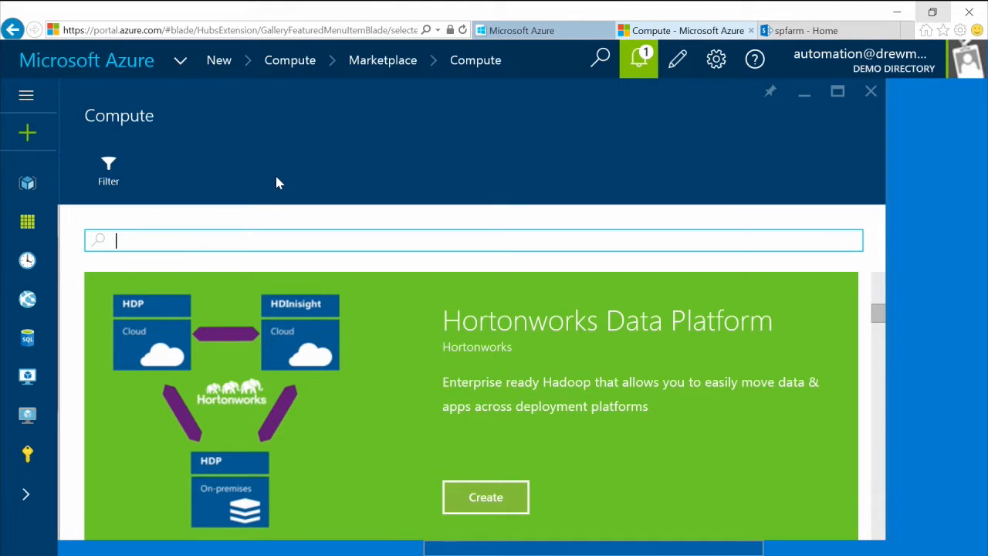
text(sharepoint)
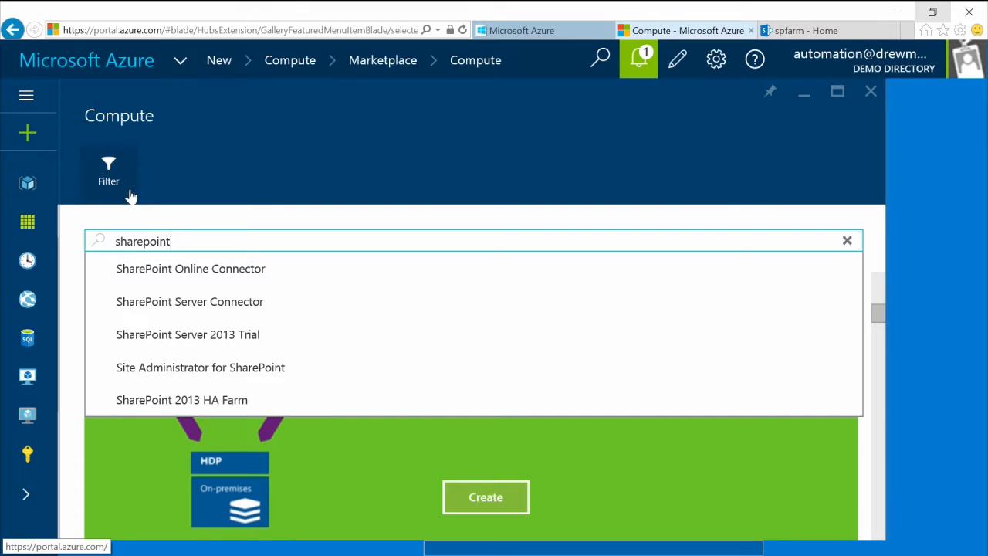
key(Return)
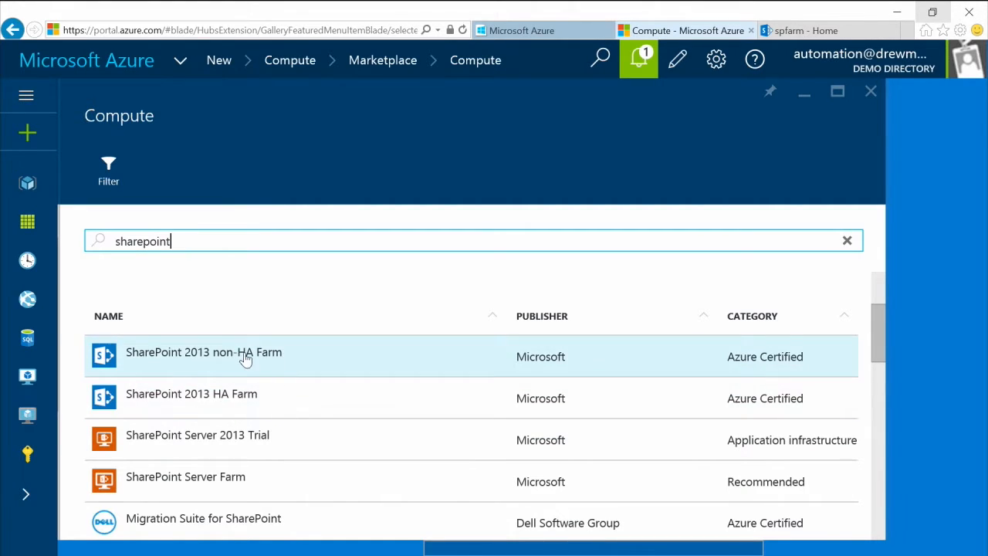
Step: Open the SharePoint 2013 non-HA Farm offering and begin creating it with Resource Manager
click(245, 359)
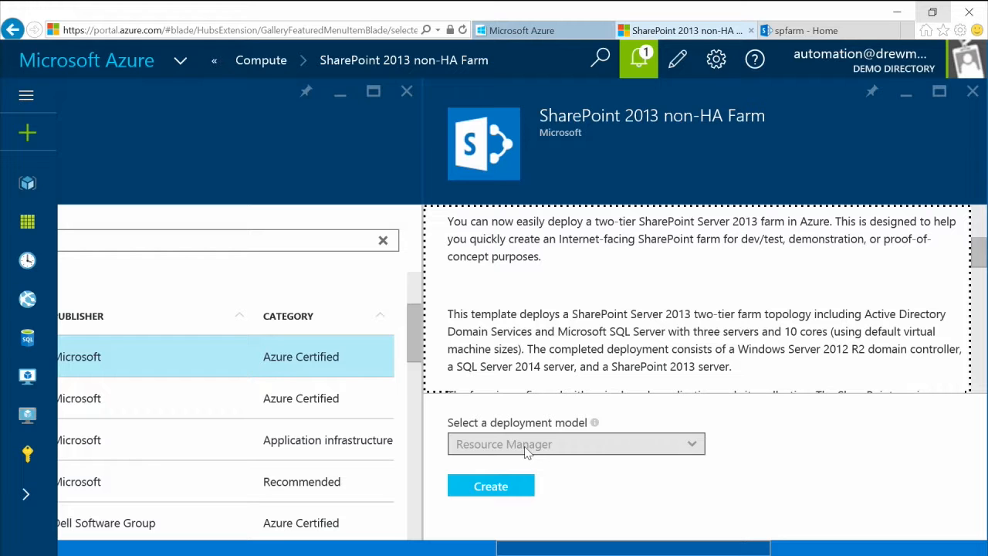
click(509, 489)
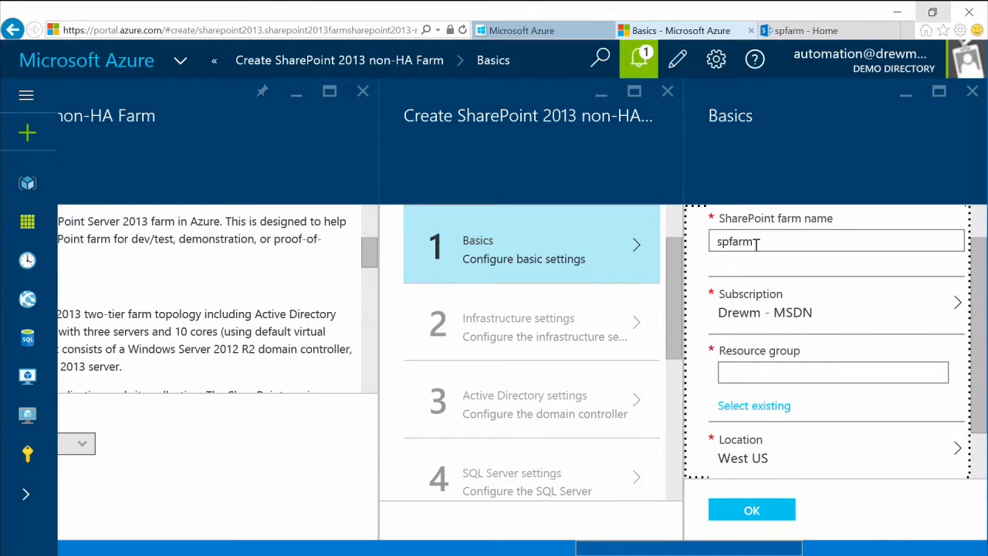
Step: Use a new resource group 'demo-sharepoint' in West US and confirm the Basics settings
click(773, 372)
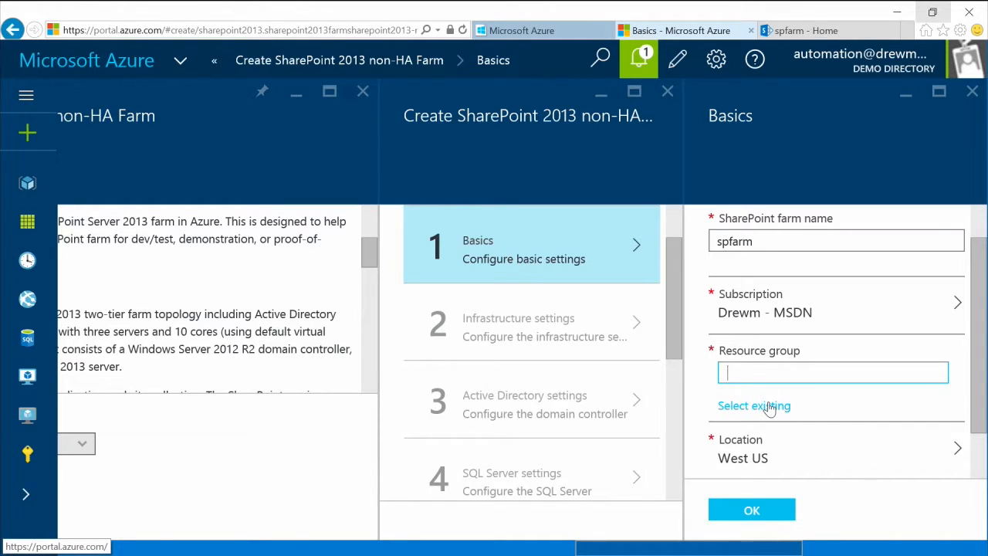
text(demo-sharepoint)
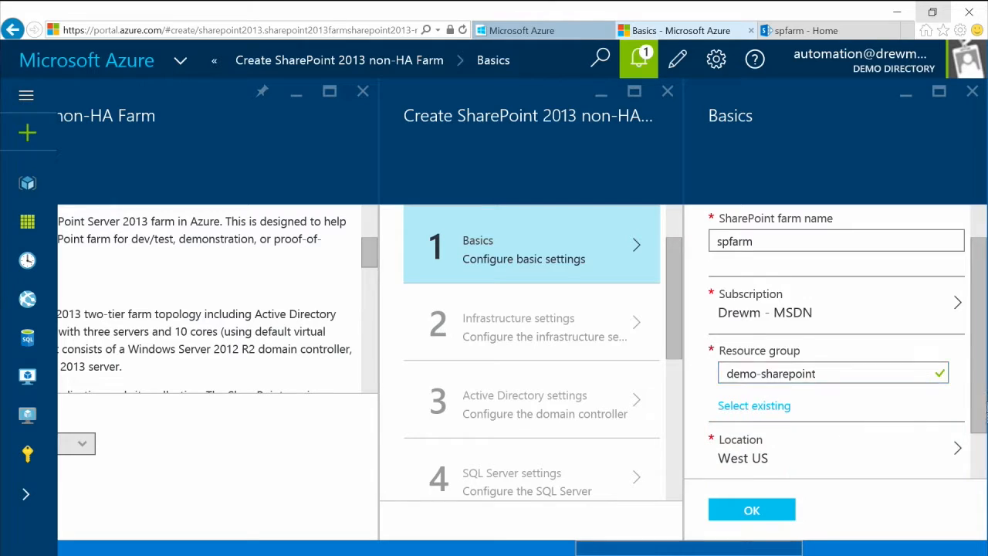
drag(986, 402, 814, 424)
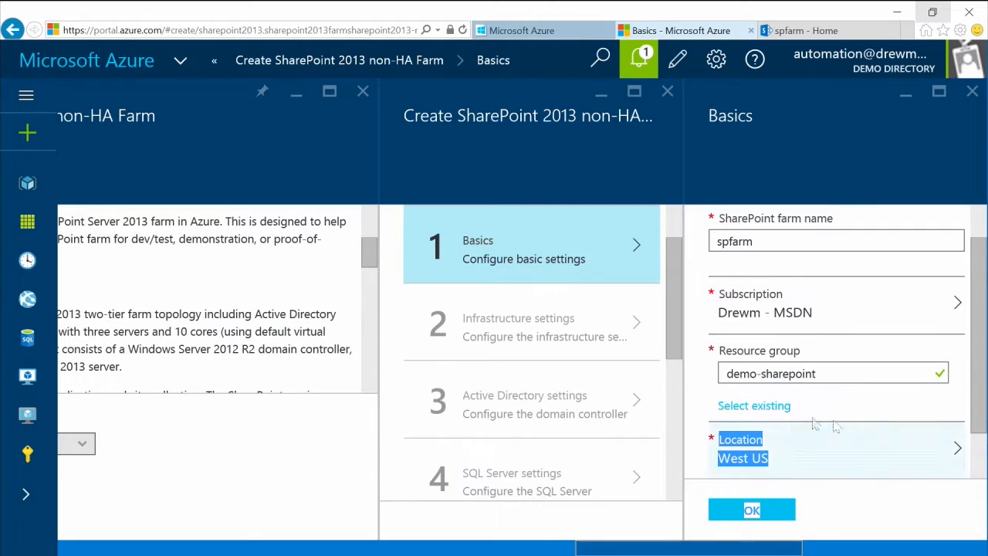
click(747, 512)
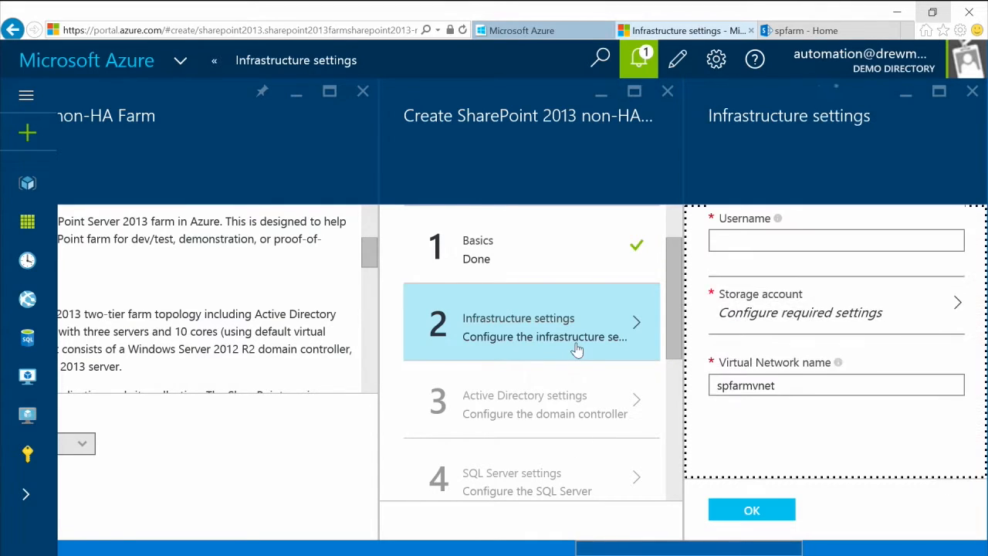
Step: Enter the administrator username and password, confirm the password, and begin a new storage account
click(733, 239)
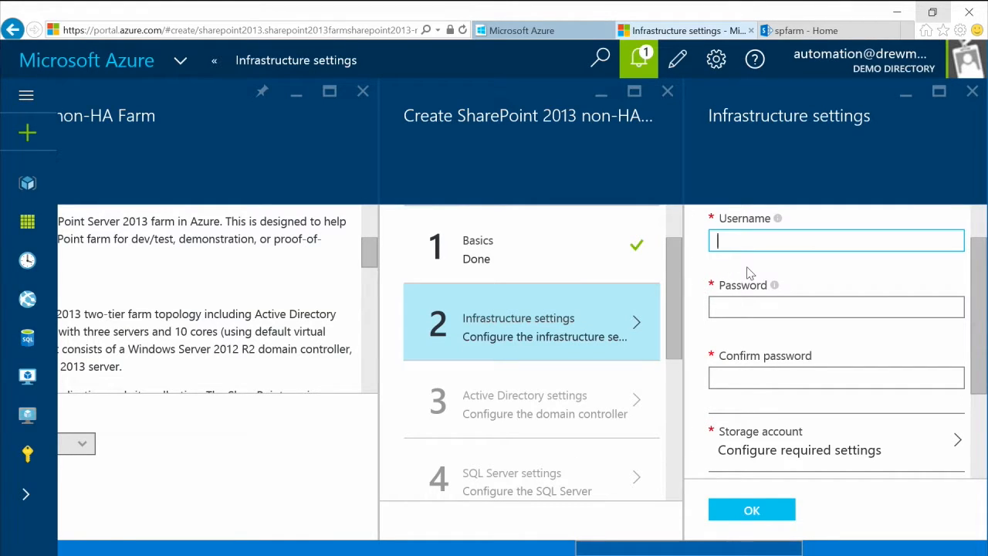
key(Tab)
text(pas)
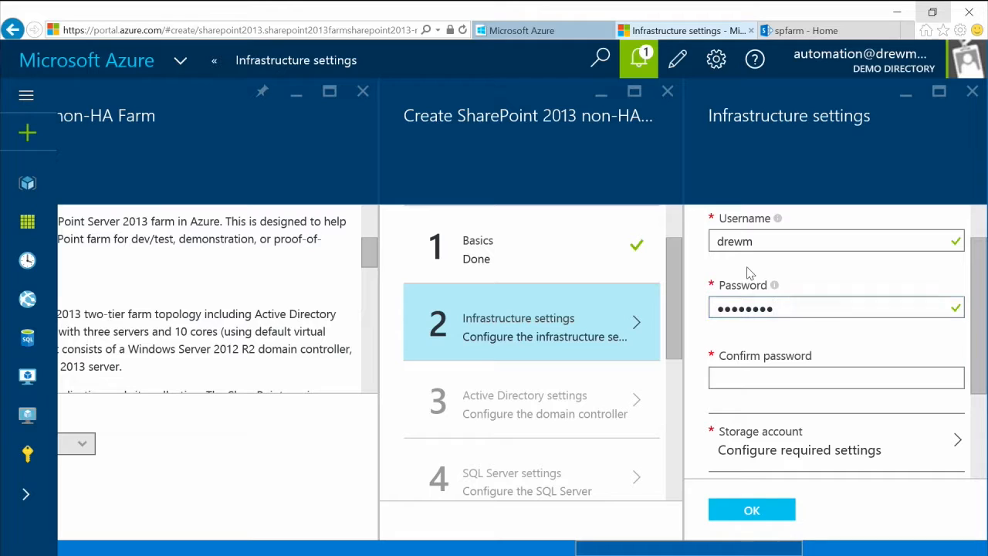
click(733, 377)
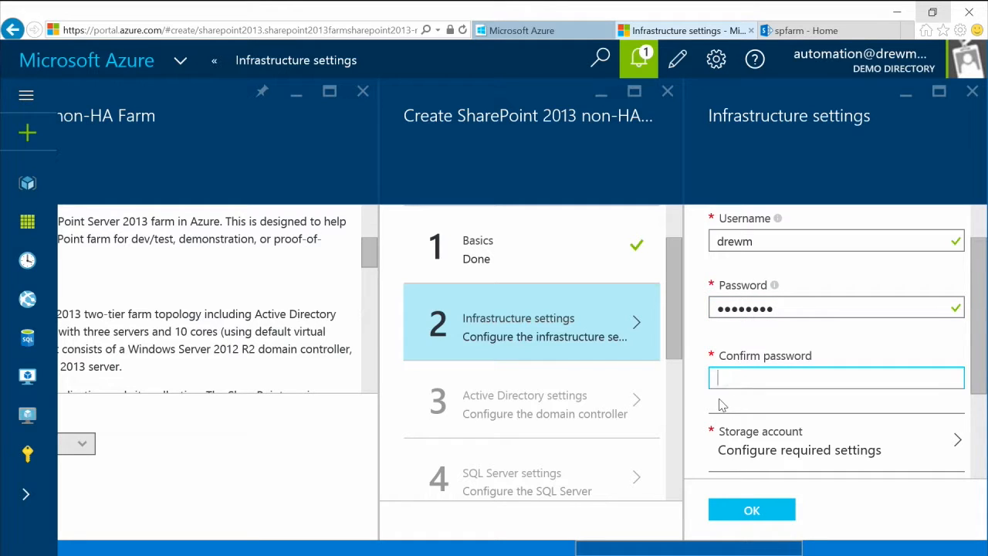
text(P@ssw0r)
drag(980, 350, 973, 391)
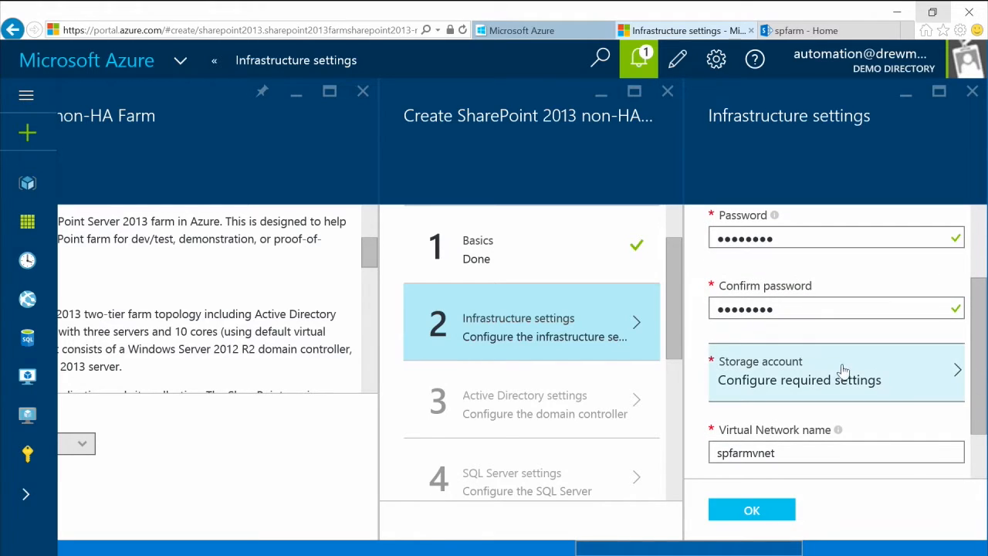
click(783, 392)
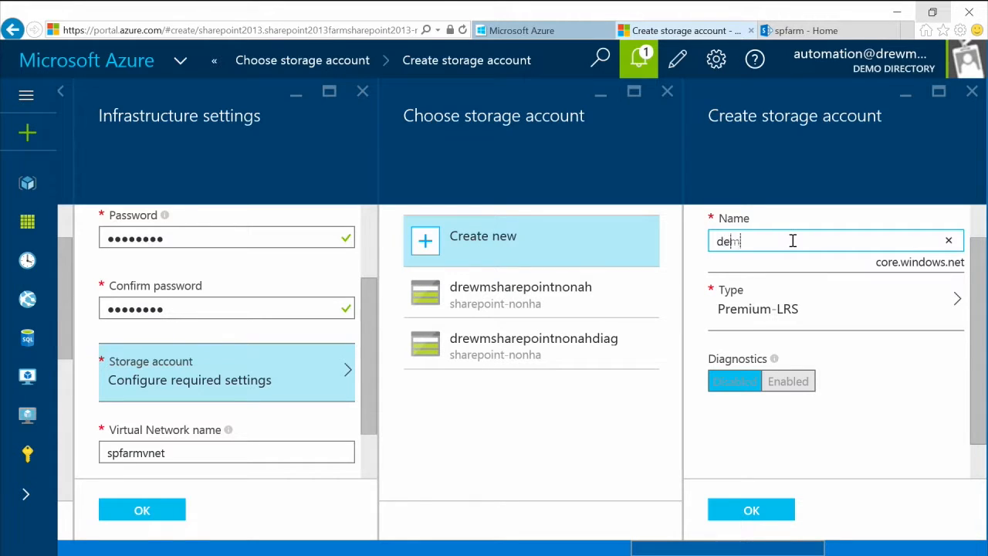
Step: Name the new storage account and choose the Geo-Redundant (Standard-GRS) account type
text(harepoint-mva)
click(783, 317)
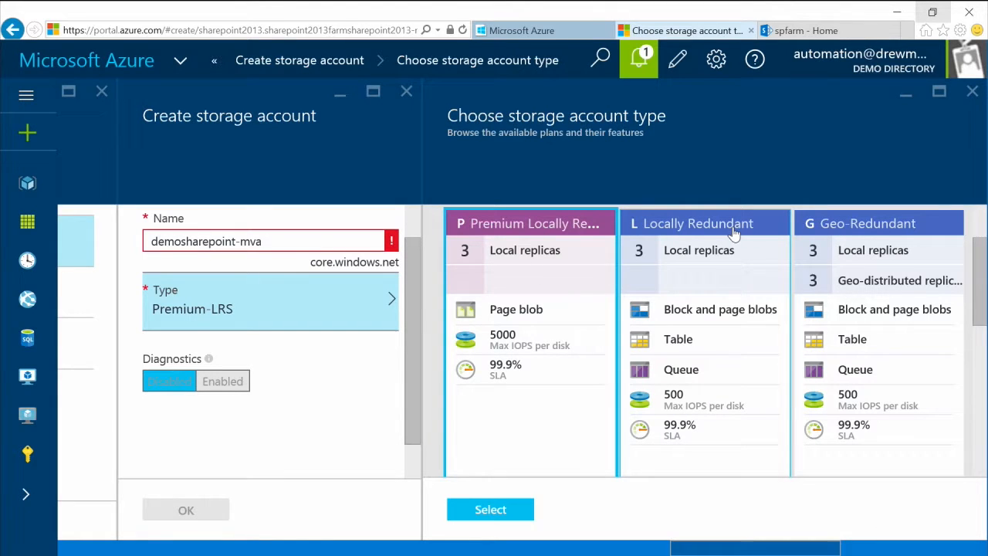
click(856, 223)
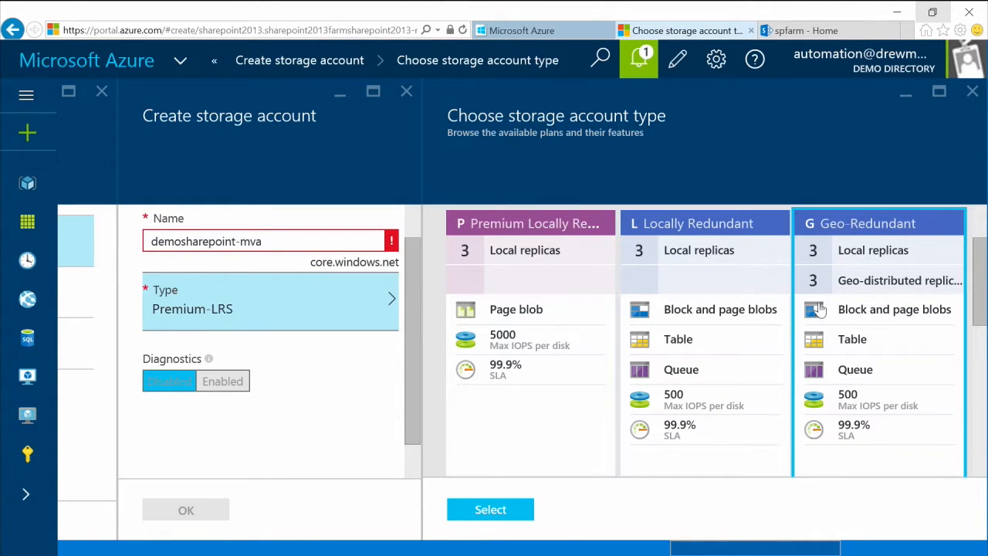
click(498, 511)
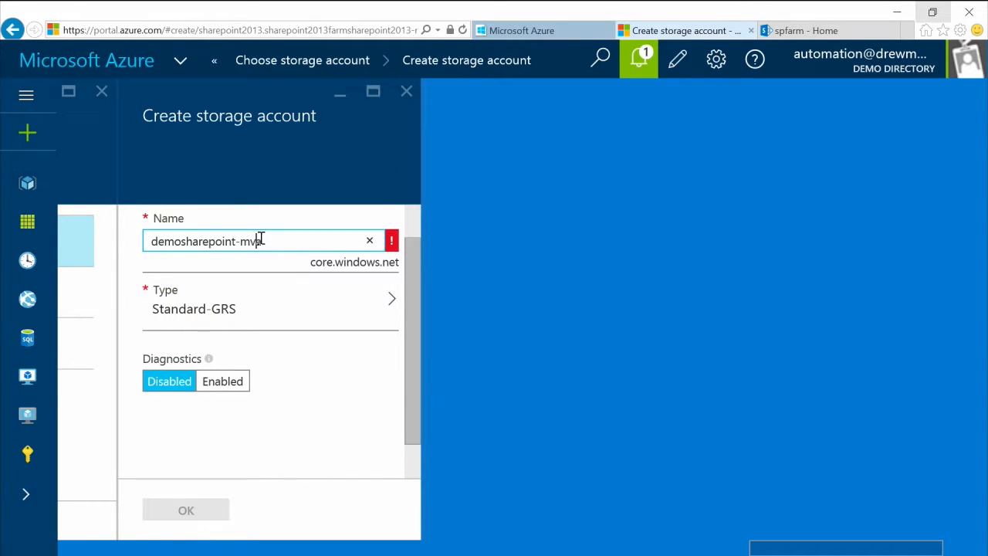
Step: Replace the invalid account name with a lowercase one, keep diagnostics disabled, and finish infrastructure settings
text(drewm)
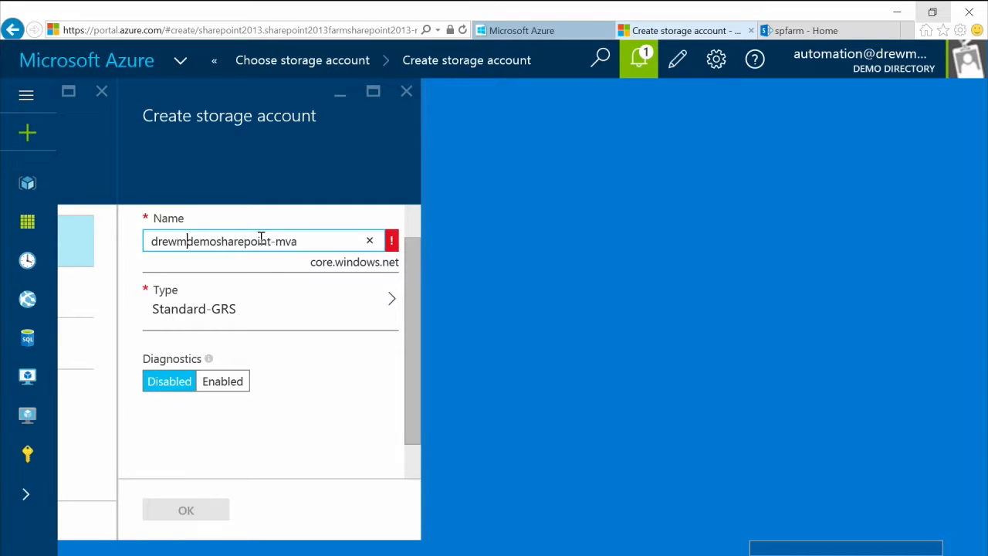
click(258, 310)
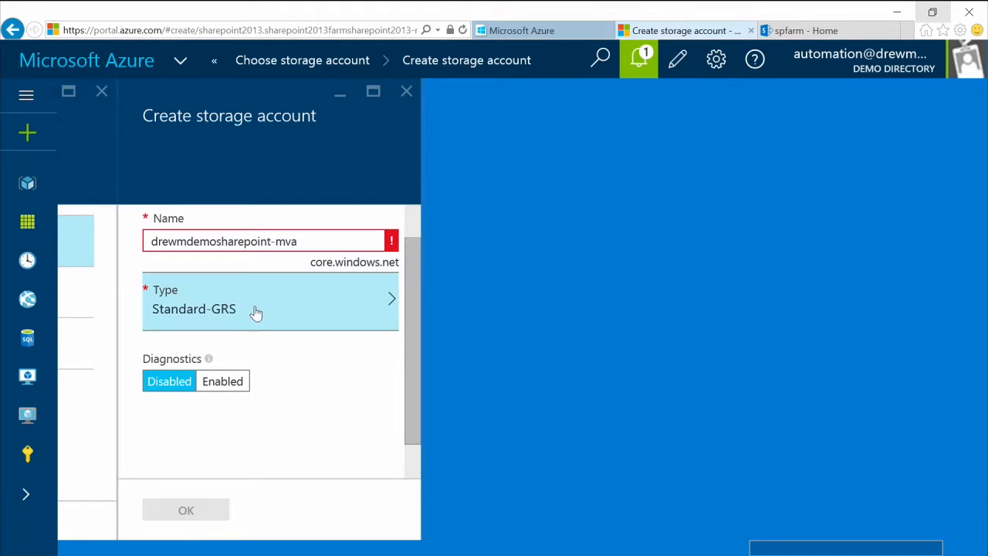
click(224, 381)
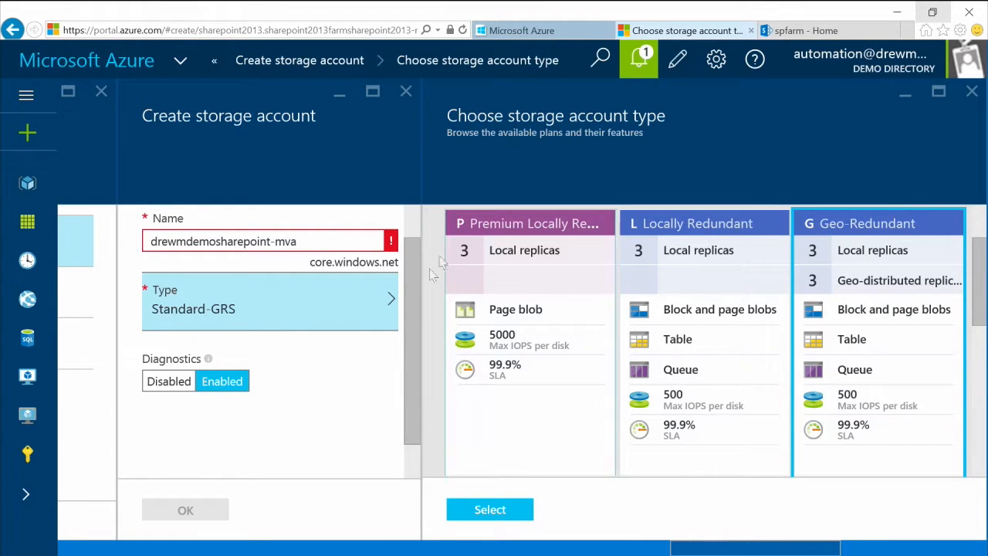
drag(299, 240, 32, 182)
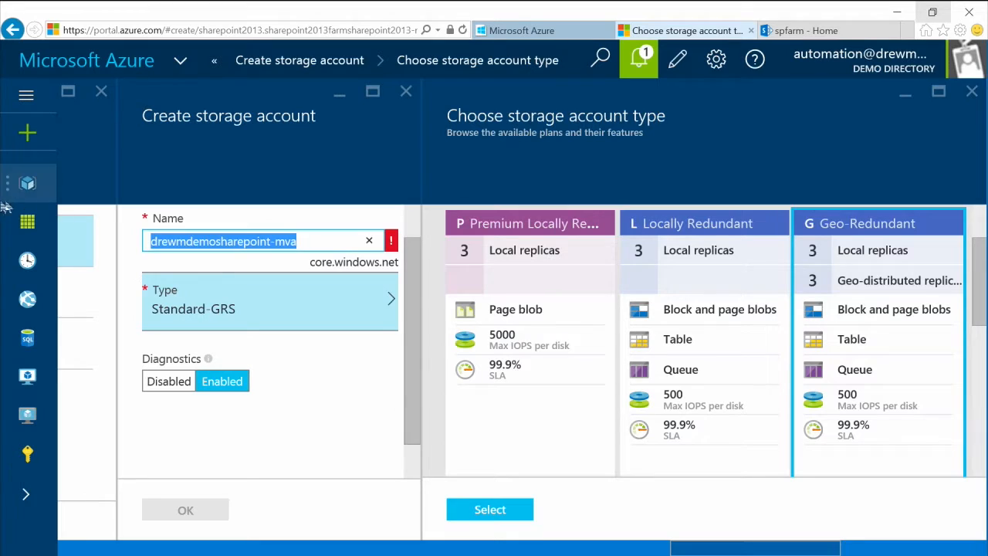
text(drewm)
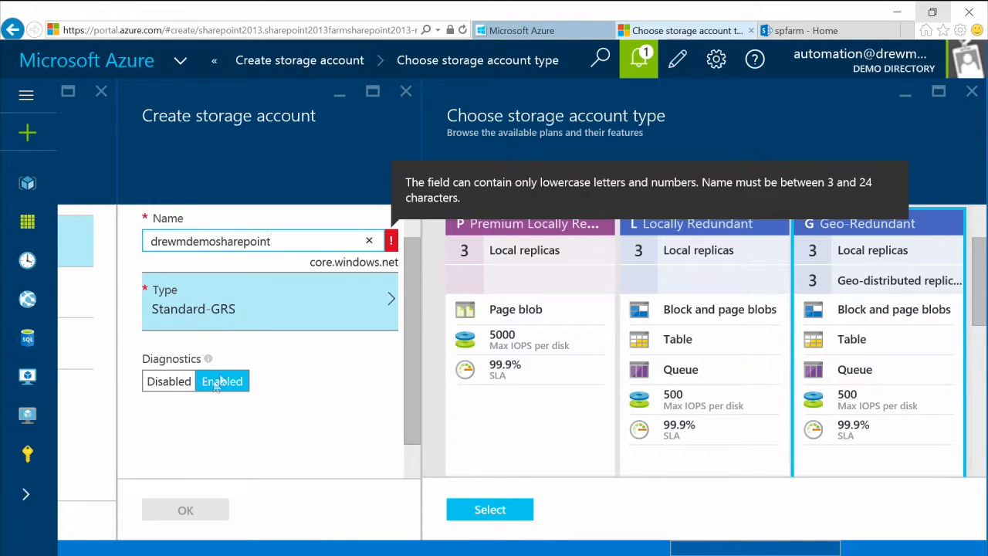
click(180, 386)
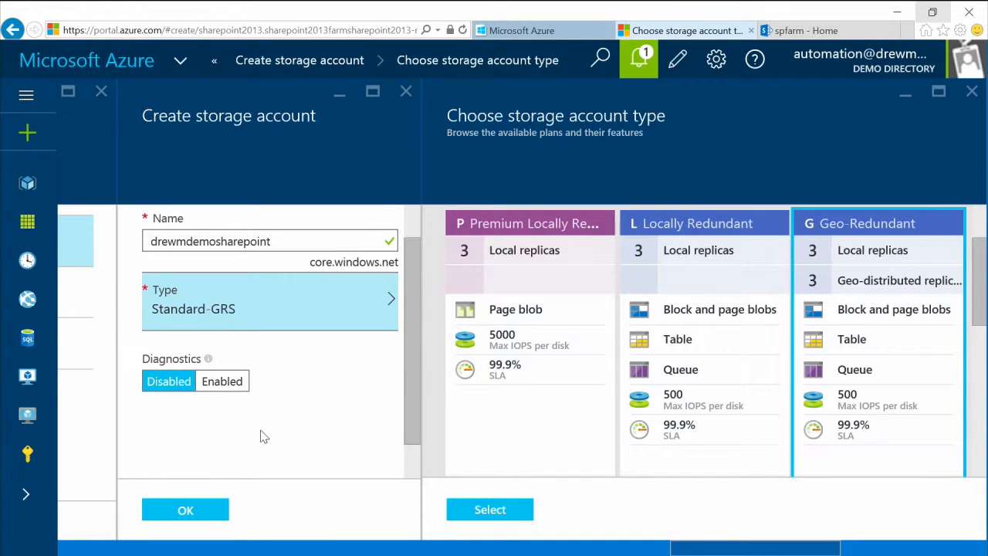
click(205, 521)
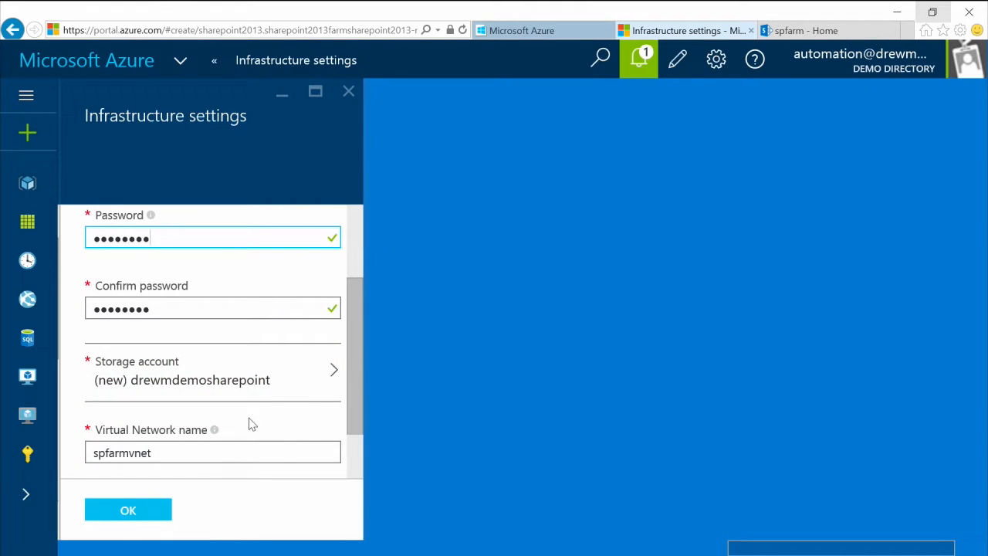
scroll(355, 359, down, 1)
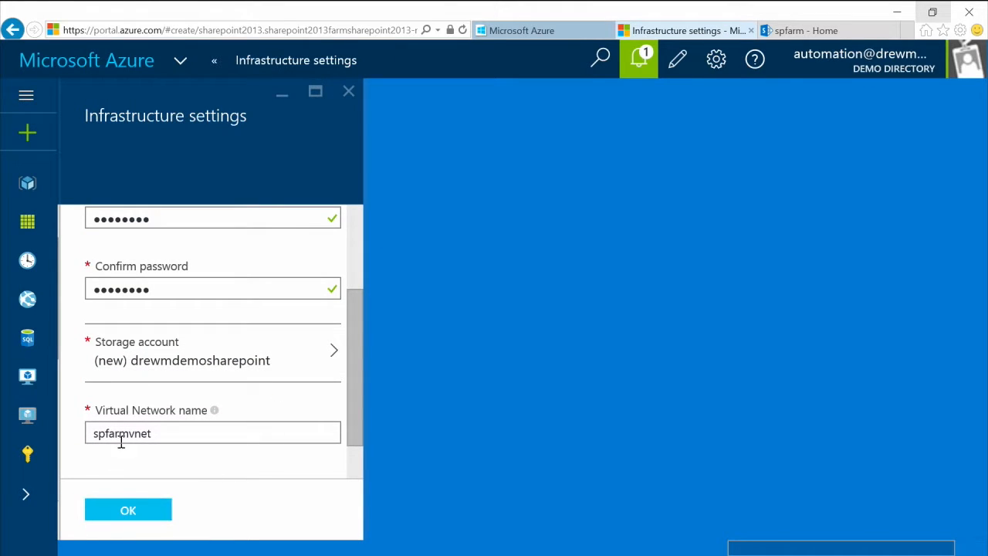
click(146, 510)
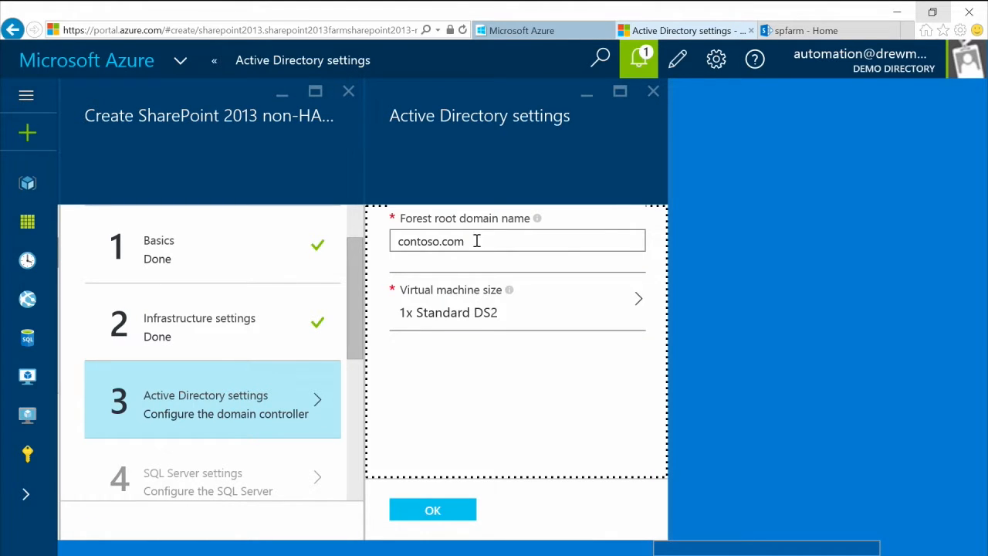
Step: Keep contoso.com as forest root domain, choose a Standard DS2 VM size, and confirm
drag(483, 240, 405, 238)
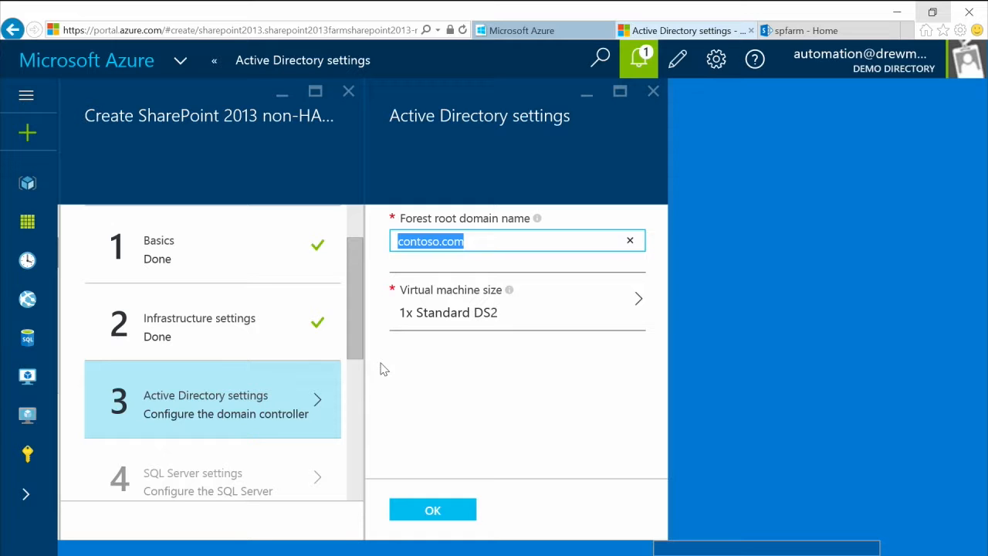
click(461, 312)
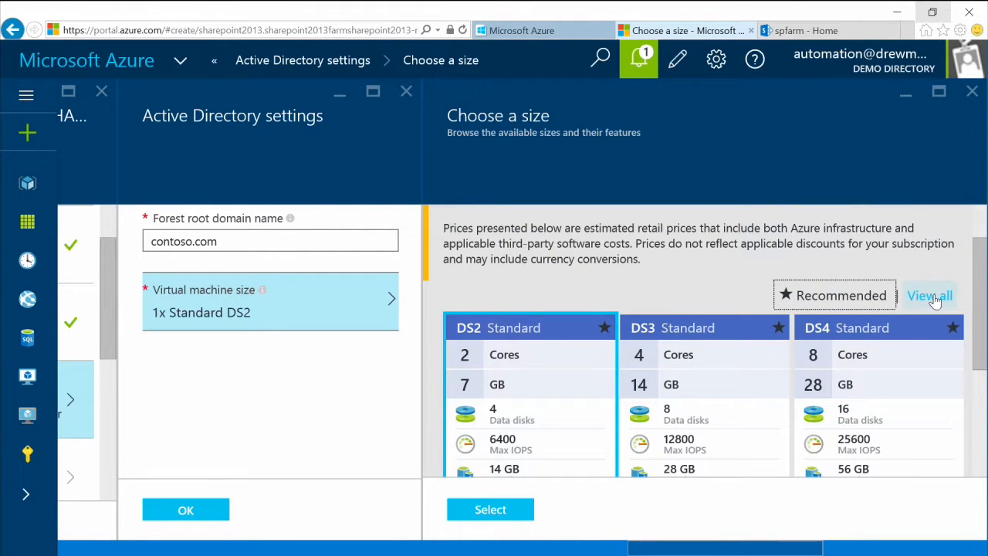
click(932, 297)
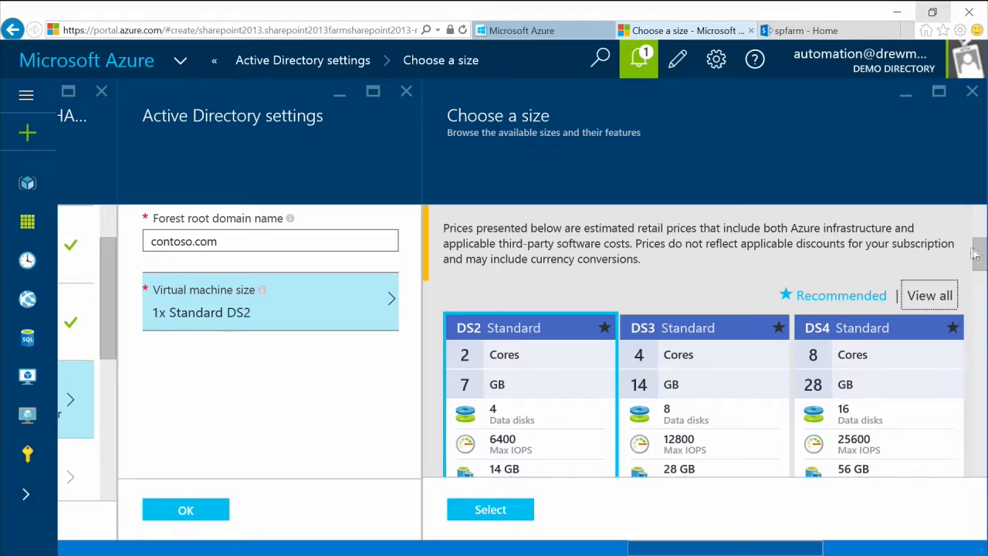
drag(980, 248, 981, 341)
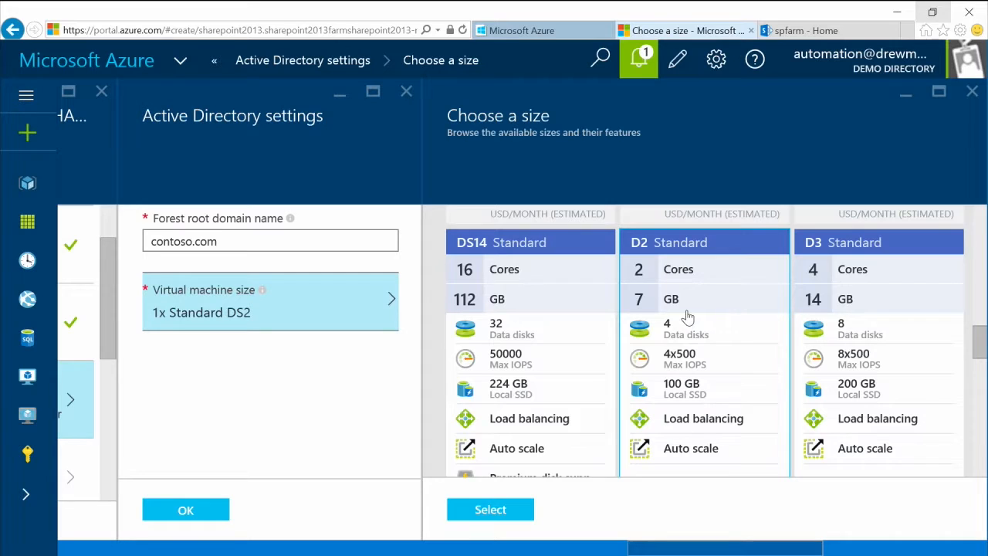
drag(980, 341, 980, 253)
click(478, 510)
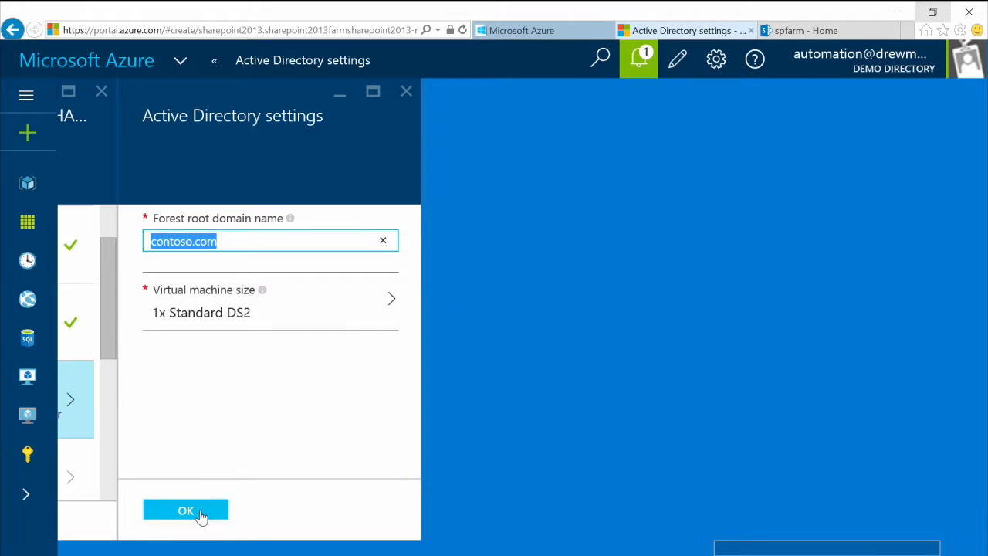
click(186, 510)
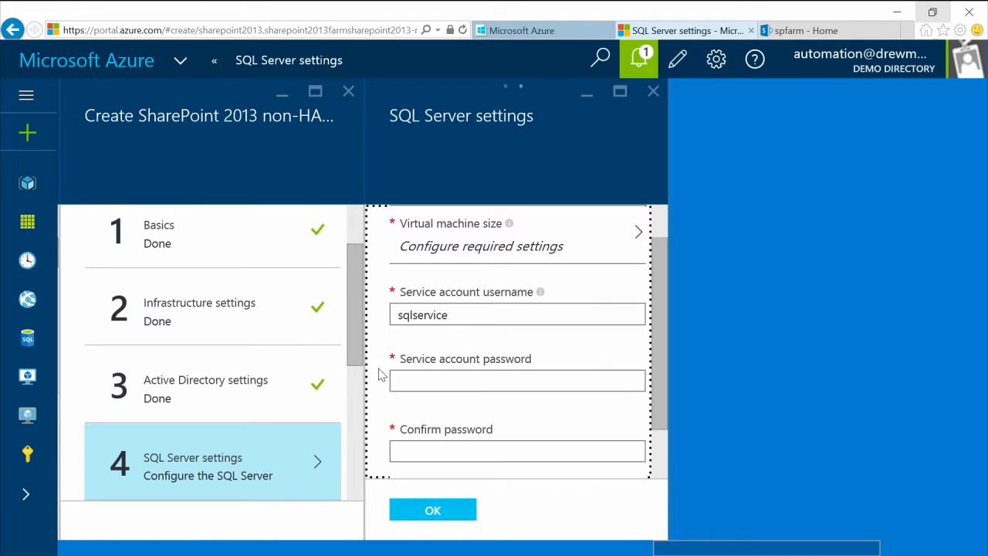
Step: Enter and confirm the sqlservice account password, then confirm the SQL Server settings
click(442, 385)
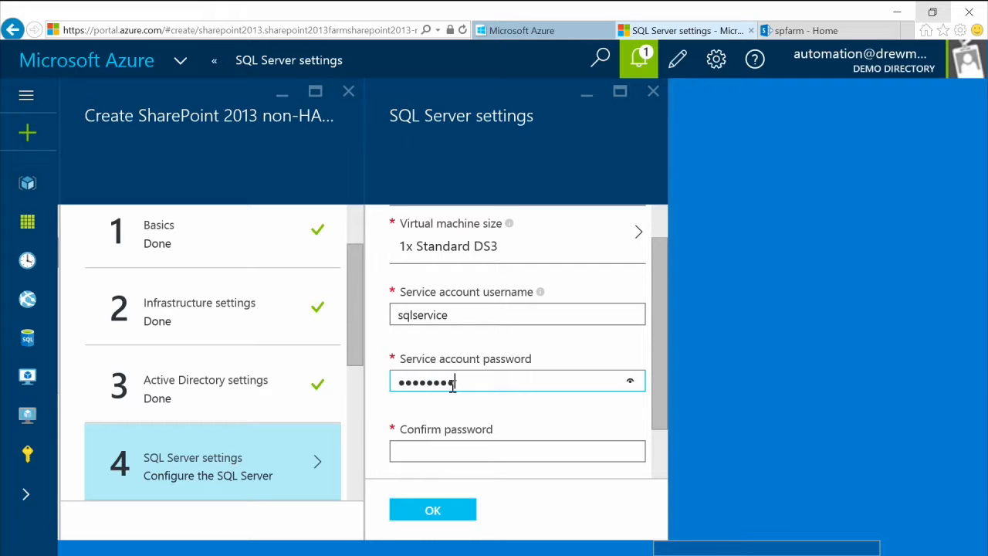
key(Tab)
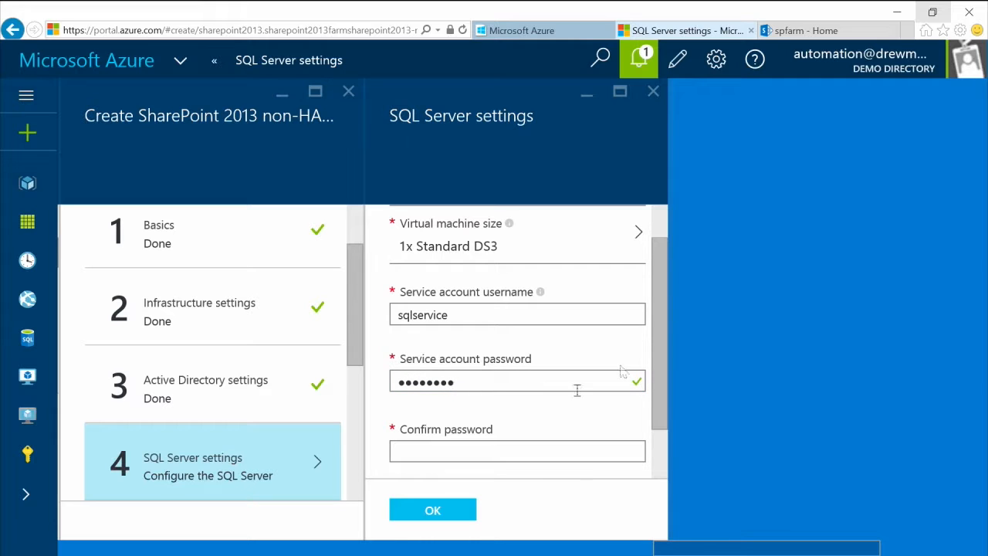
click(508, 452)
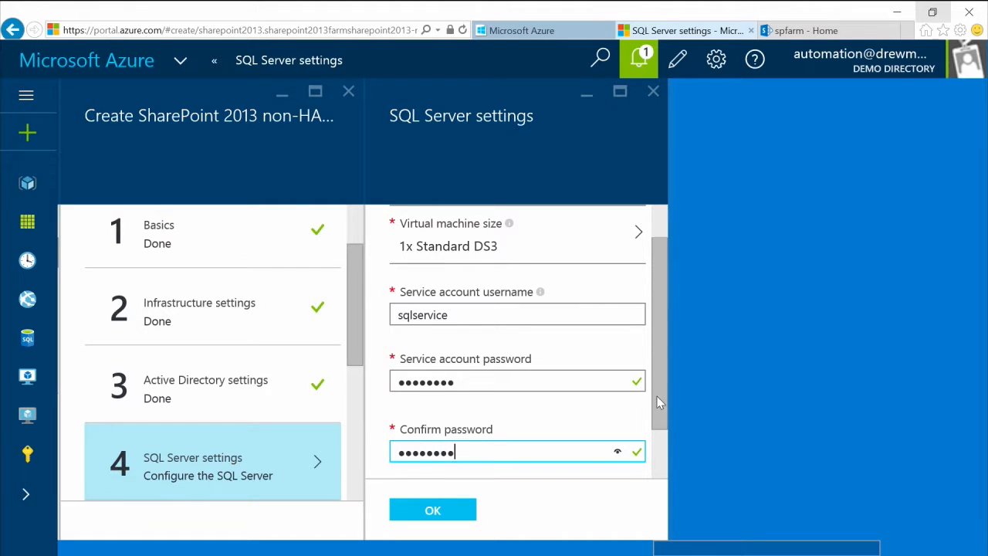
key(Tab)
click(426, 515)
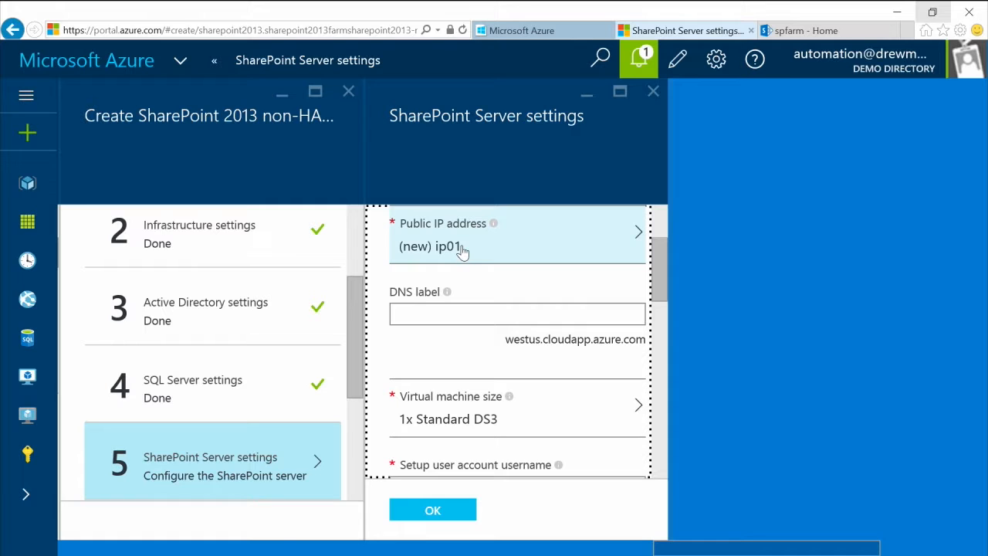
Step: Enter DNS label demo-sharepoint1 and set and confirm the setup account password
click(454, 311)
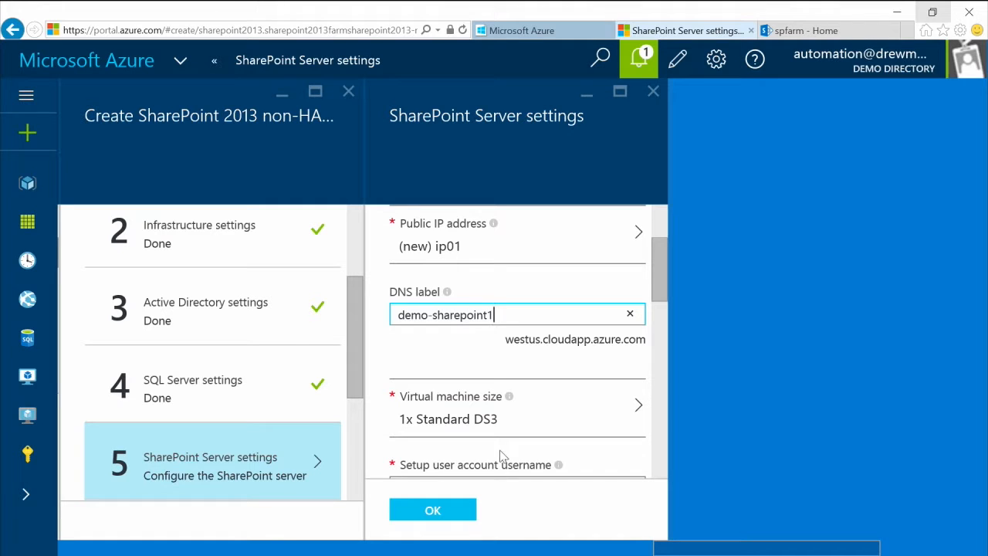
scroll(662, 297, down, 4)
click(525, 349)
text(••)
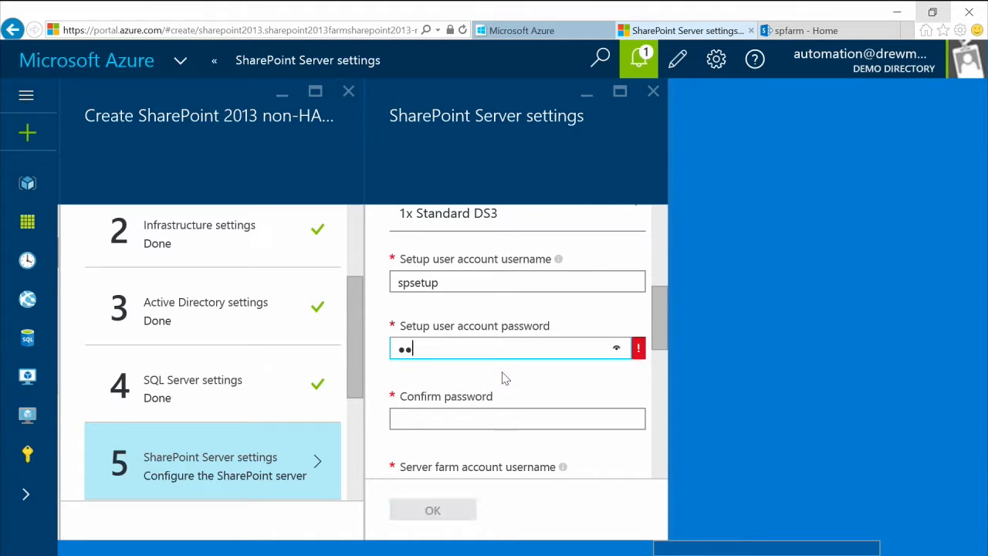
key(Tab)
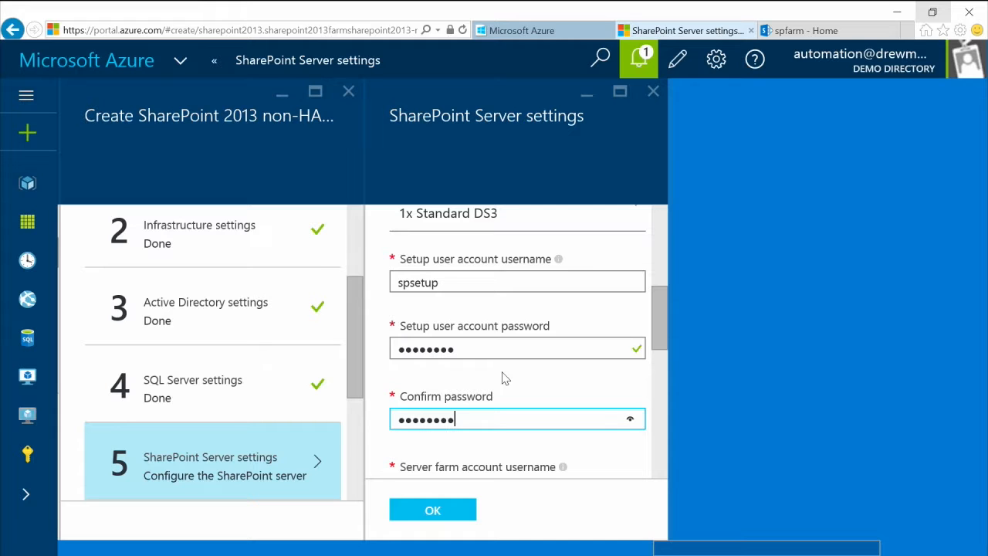
scroll(666, 352, down, 3)
Step: Set and confirm the farm account password and passphrase, keep the Team Site template, and confirm
click(486, 423)
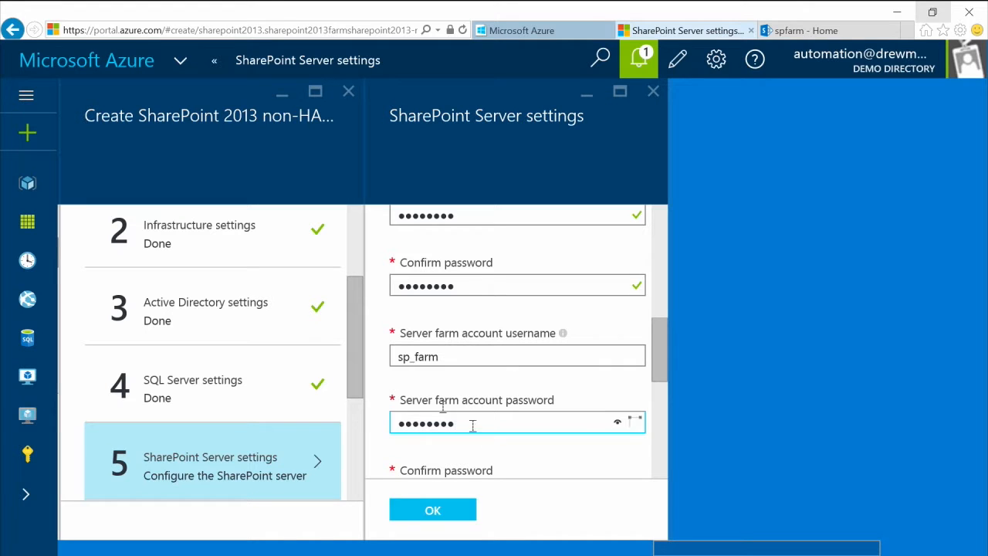
drag(658, 362, 659, 397)
click(403, 355)
text(••••••••)
click(482, 425)
text(•)
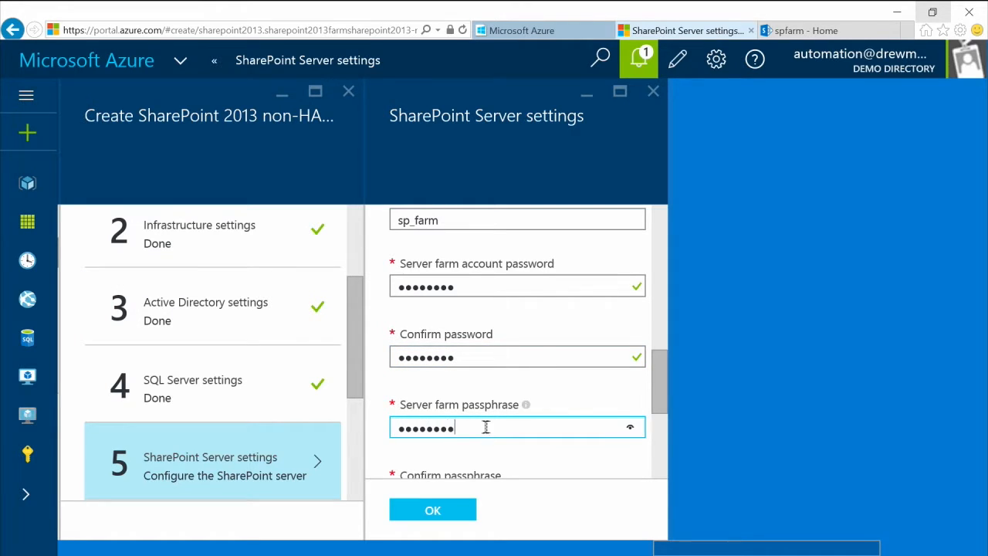
drag(664, 386, 664, 414)
click(511, 374)
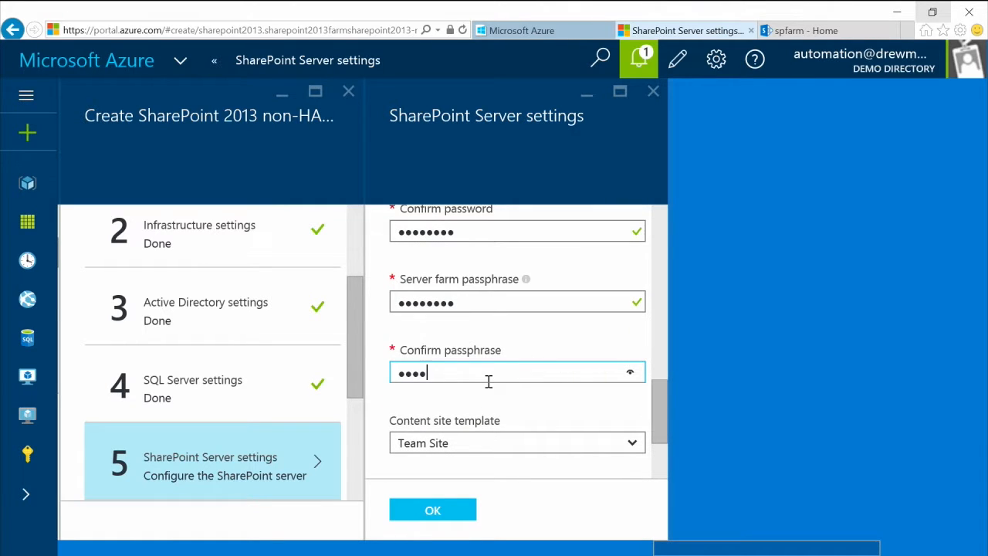
drag(652, 416, 660, 445)
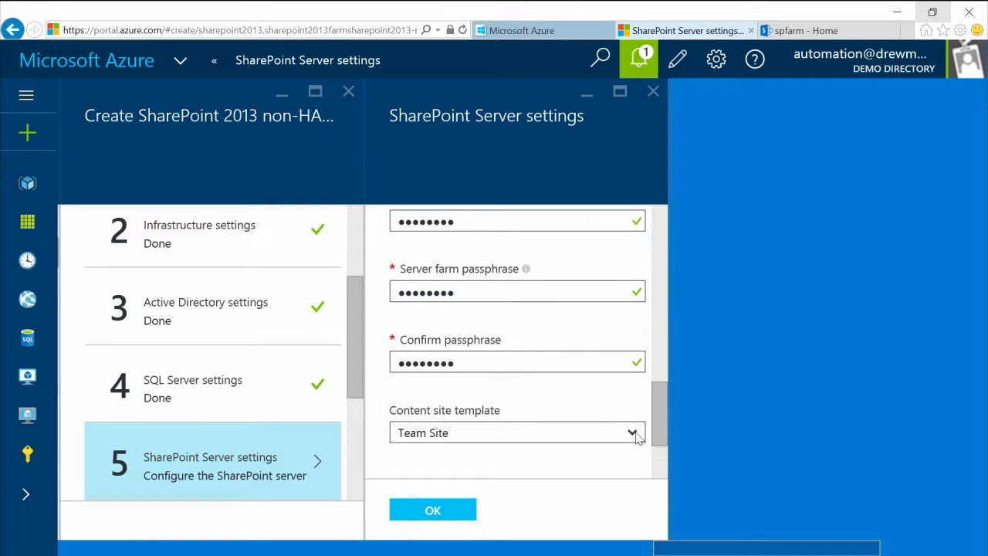
click(632, 435)
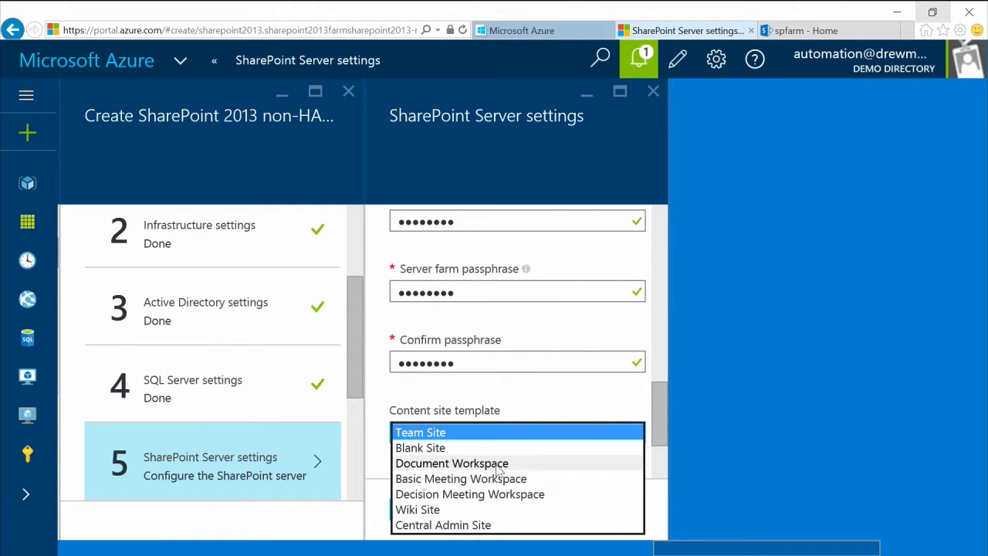
click(478, 436)
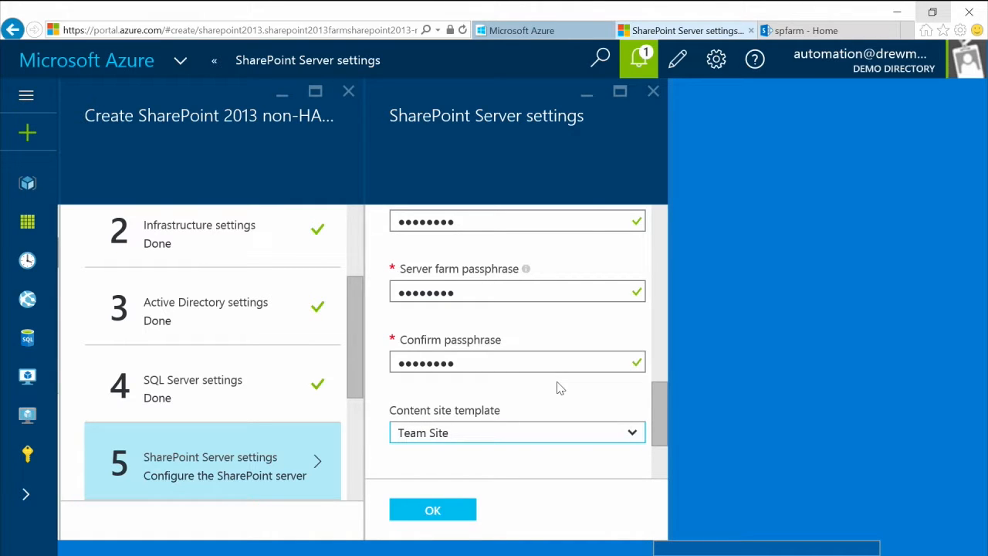
click(454, 512)
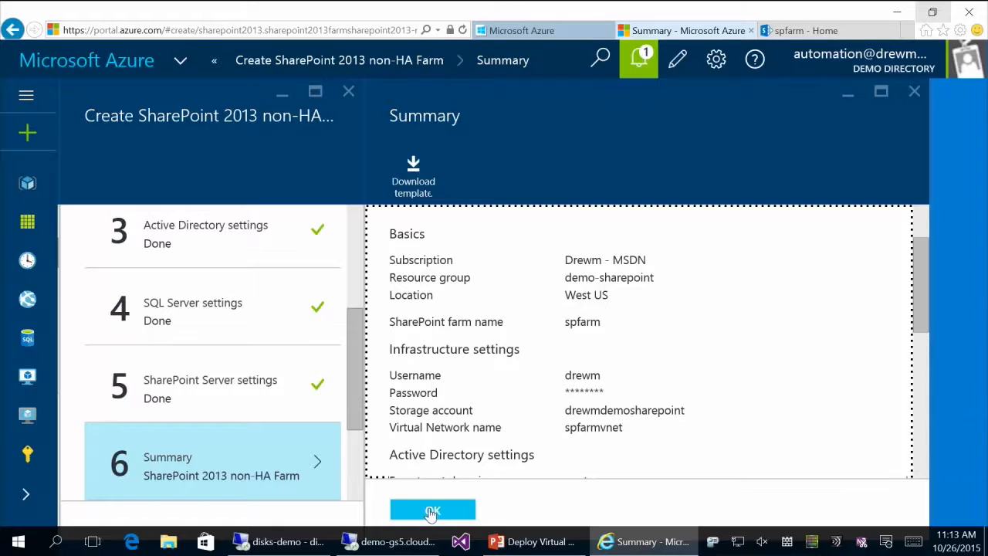
Step: Accept the configuration summary and buy the SharePoint 2013 non-HA Farm to start deployment
click(431, 517)
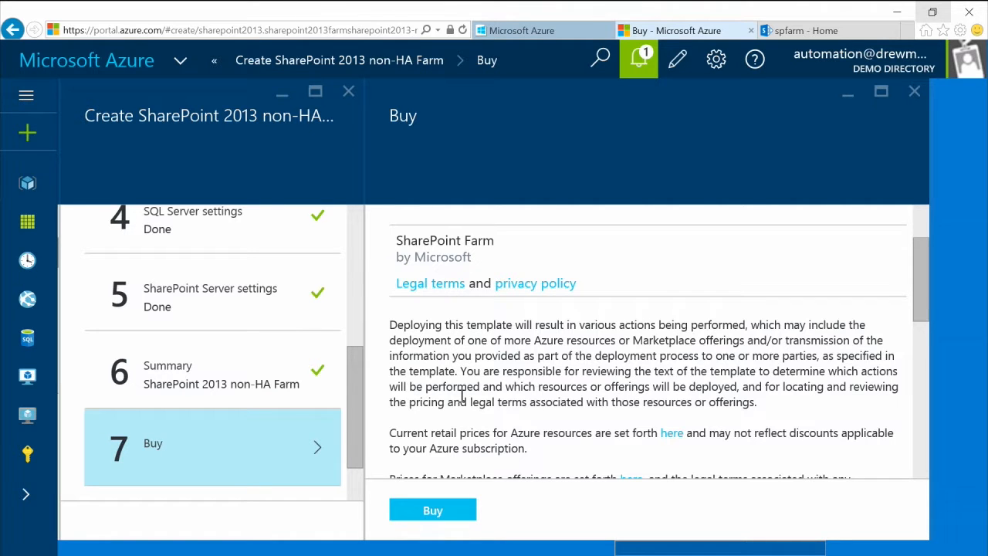
scroll(515, 382, down, 5)
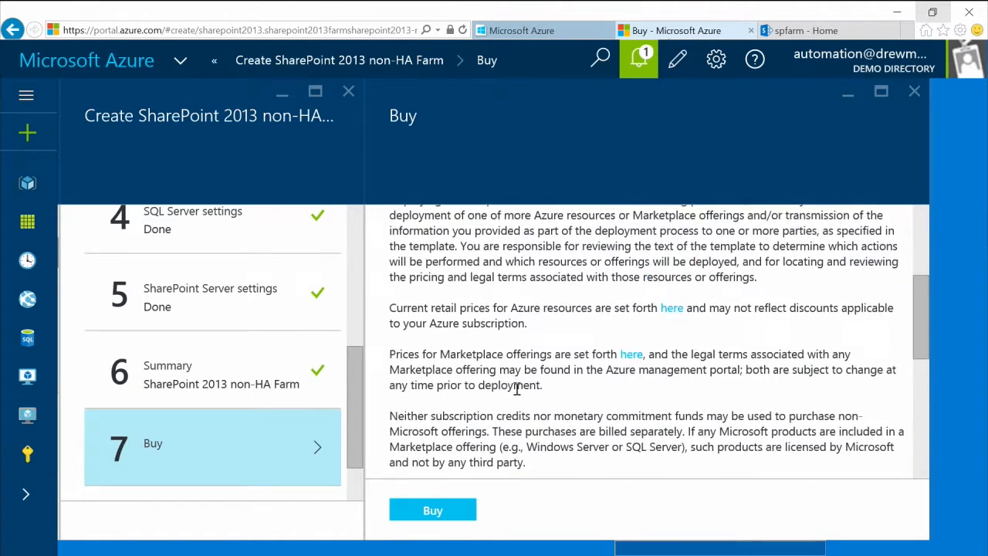
click(434, 511)
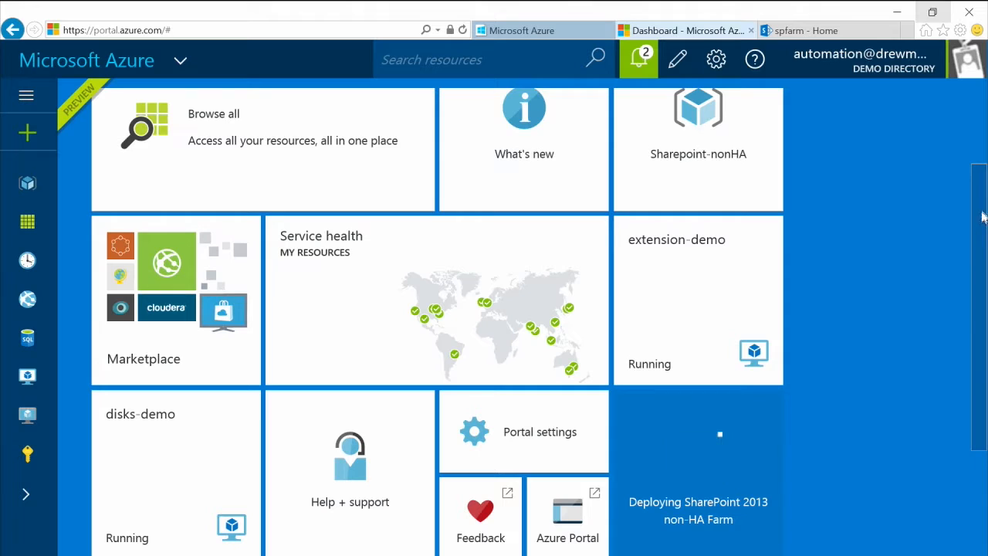
Step: Open the Sharepoint-nonHA resource group, scroll its resources, and view the last deployment's history
click(731, 175)
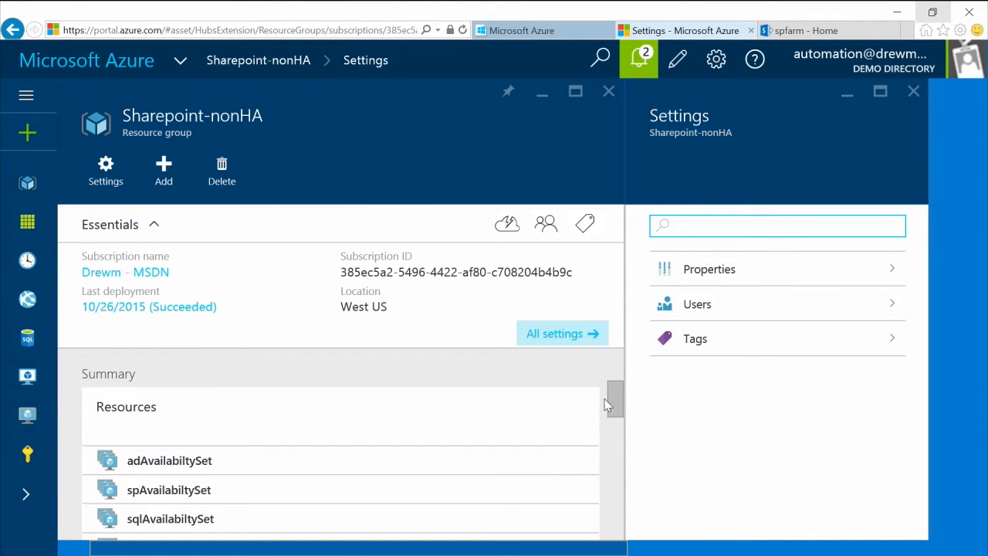
drag(612, 397, 609, 418)
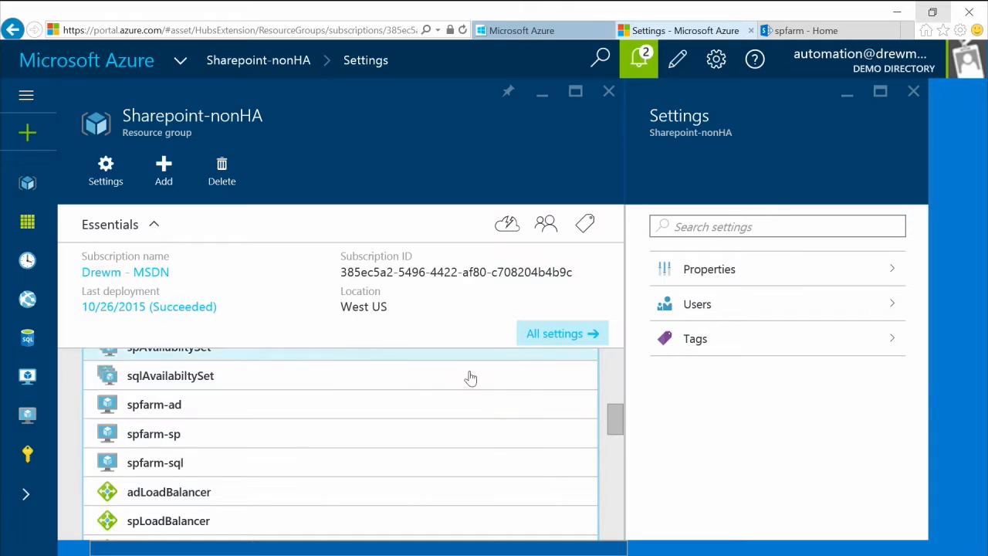
drag(615, 426, 615, 420)
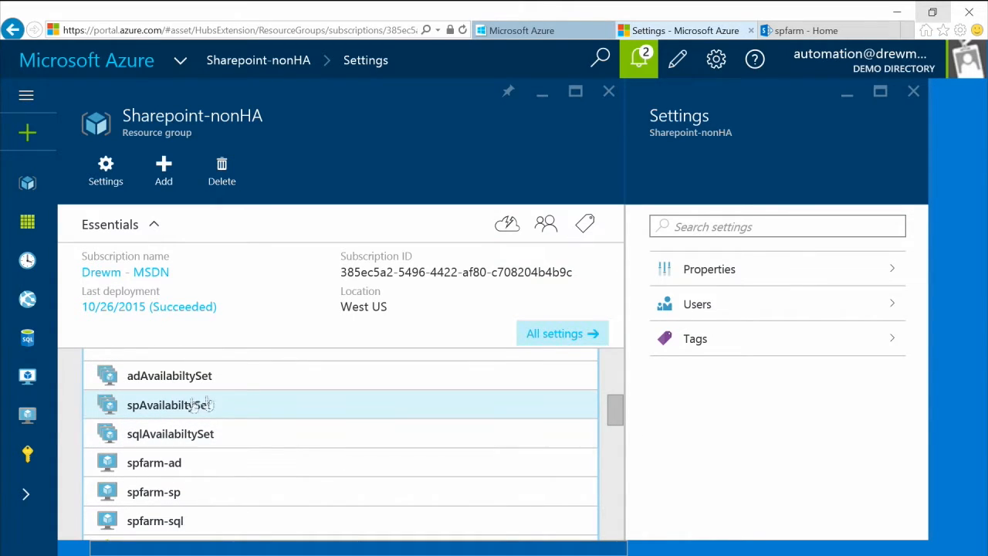
click(169, 313)
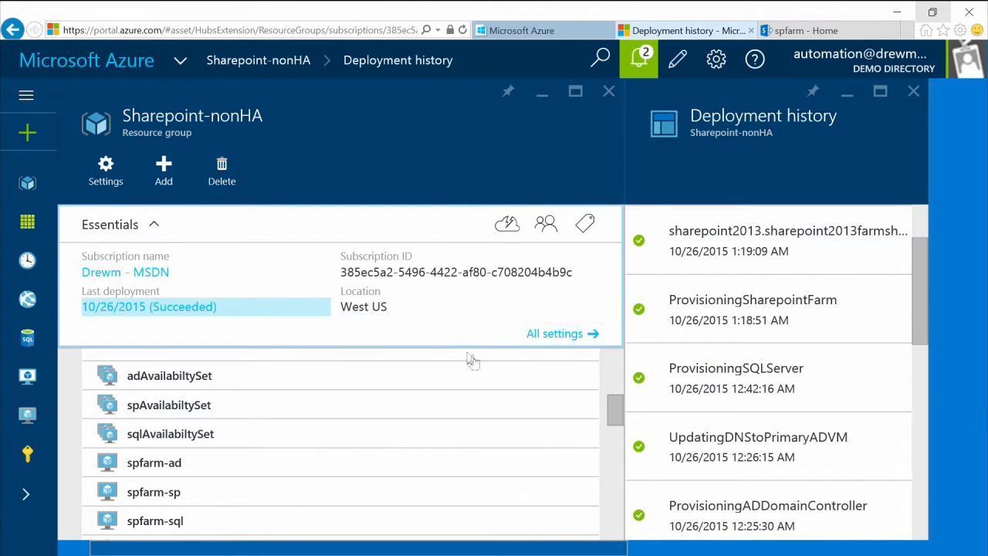
Step: Review the latest sharepoint2013 deployment's inputs in Deployment history, then go to the spfarm SharePoint Home site
click(783, 254)
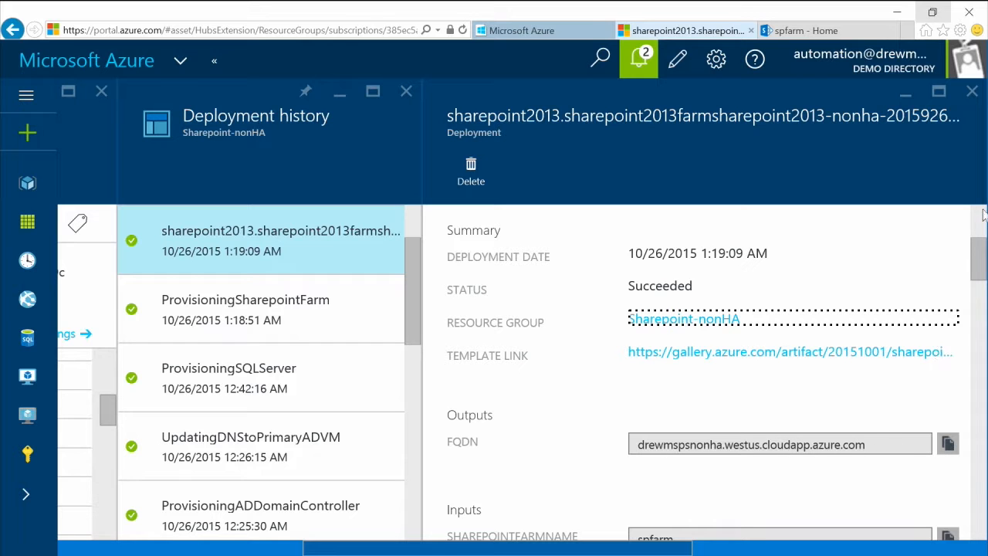
drag(980, 248, 982, 320)
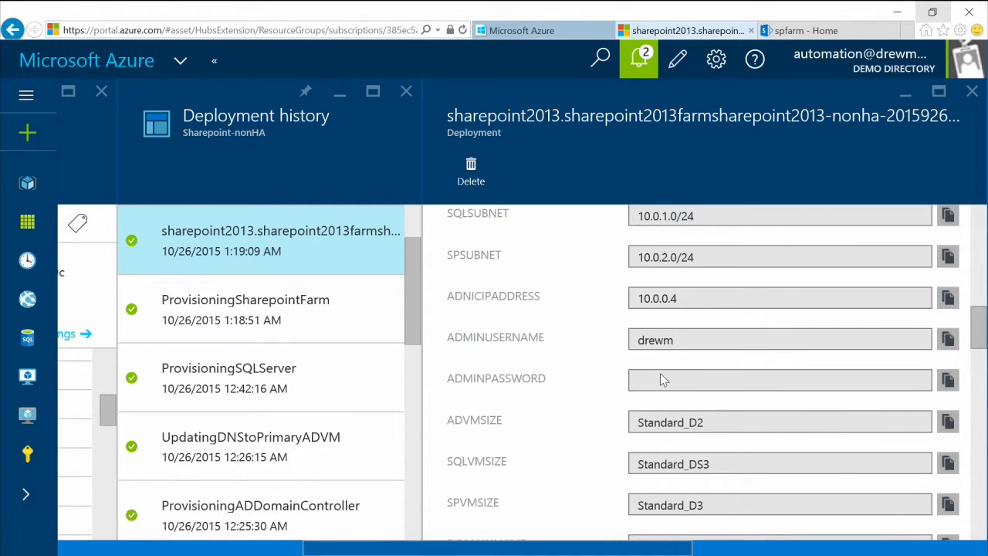
drag(980, 324, 980, 220)
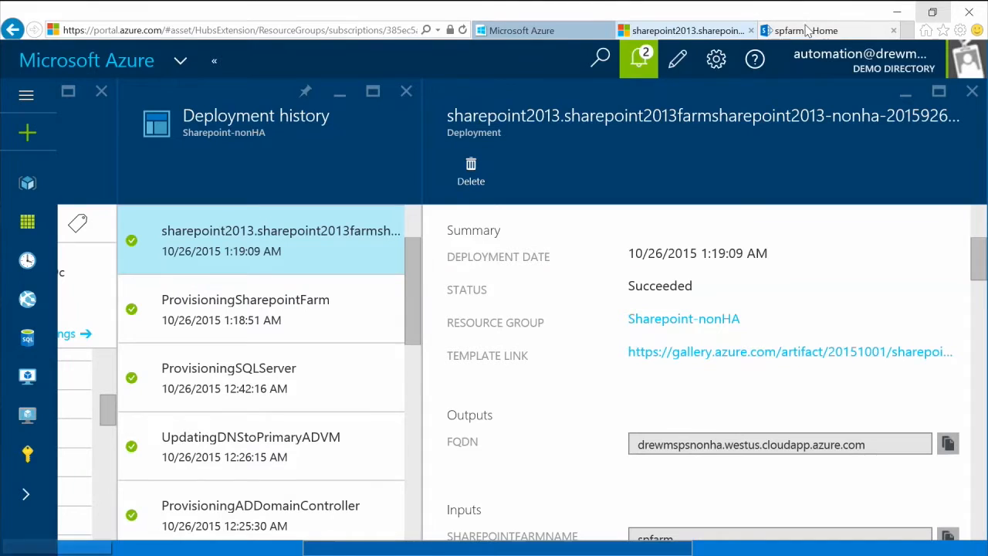
click(803, 30)
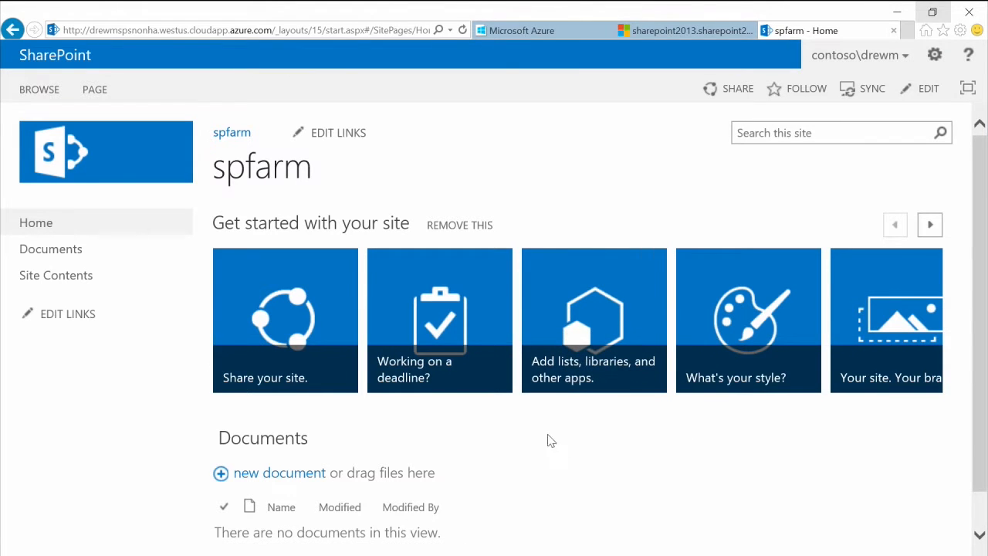